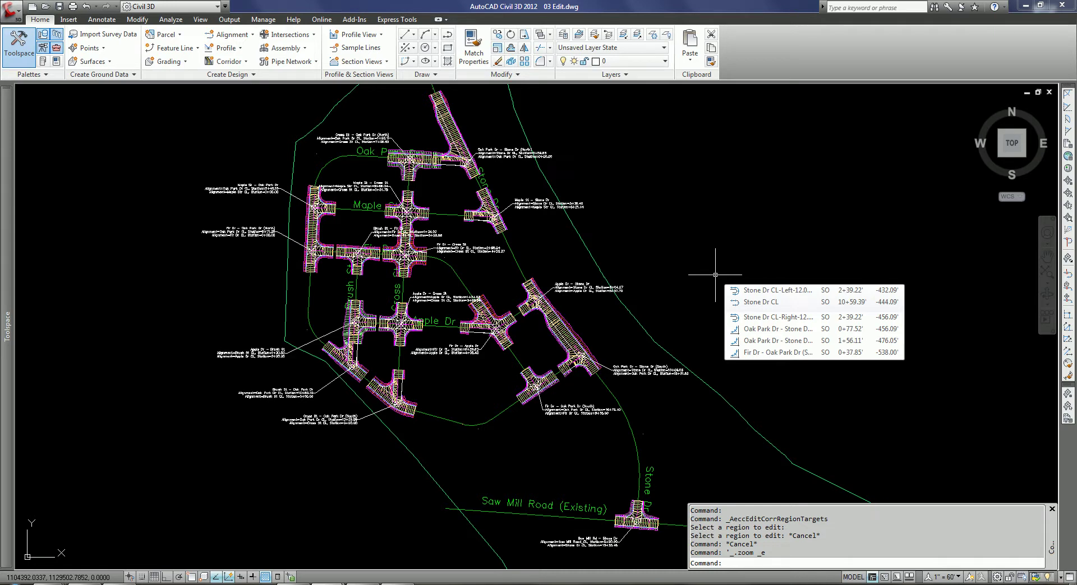
Start a ZOOM window with its first corner near the Maple St – Stone Dr intersection.
{"action": "type", "text": "z"}
{"action": "key", "text": "Return"}
{"action": "left_click", "coordinate": [573, 168]}
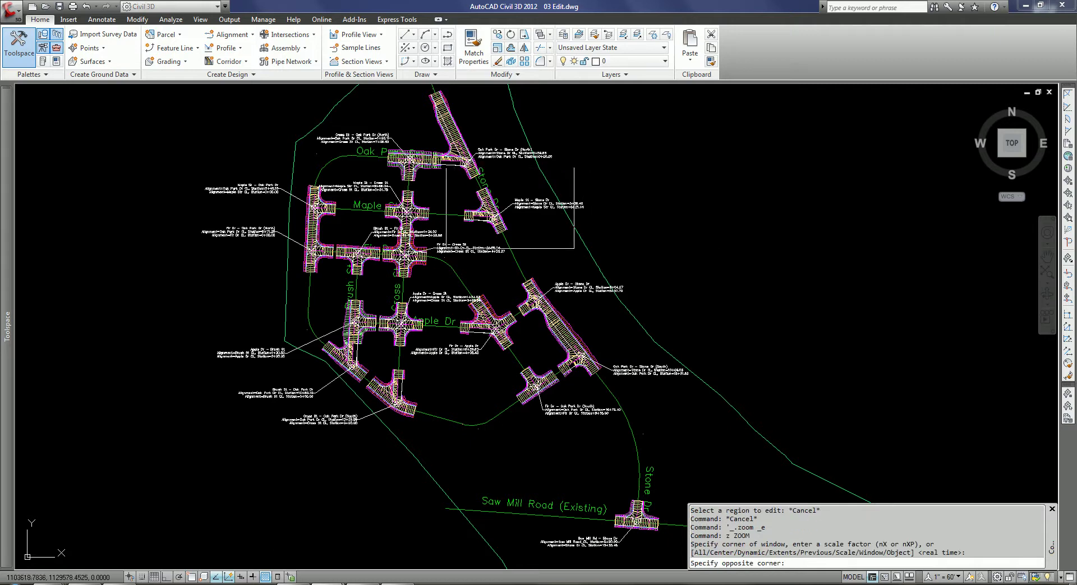
Zoom into the Maple St – Stone Dr intersection, frame the street gap, and select the Oak Park Sub corridor.
{"action": "left_click", "coordinate": [420, 255]}
{"action": "mouse_move", "coordinate": [408, 295]}
{"action": "middle_mouse_down"}
{"action": "mouse_move", "coordinate": [473, 298]}
{"action": "mouse_move", "coordinate": [469, 221]}
{"action": "mouse_move", "coordinate": [535, 184]}
{"action": "middle_mouse_up"}
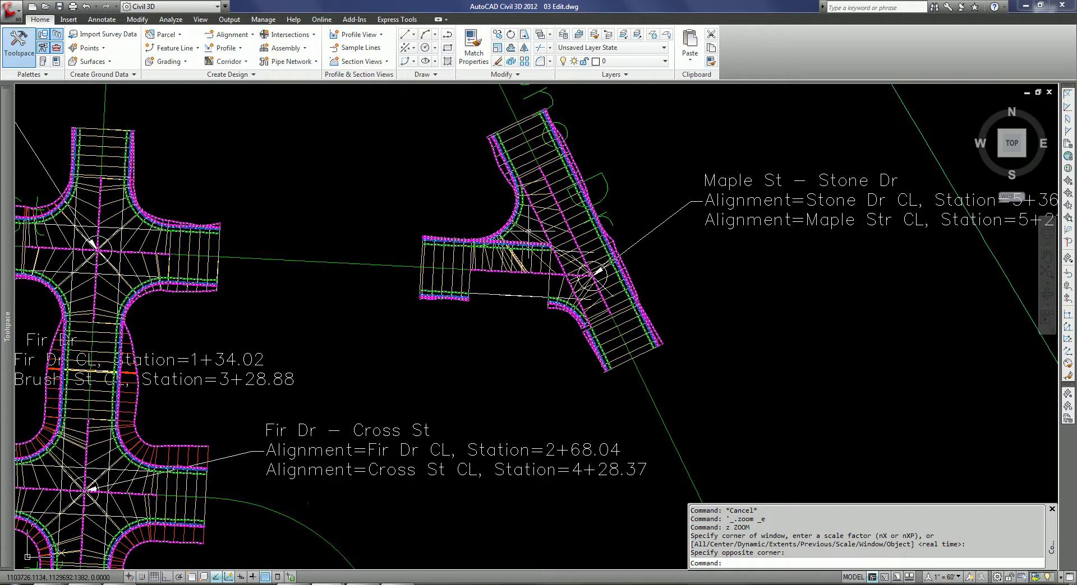
{"action": "mouse_move", "coordinate": [528, 230]}
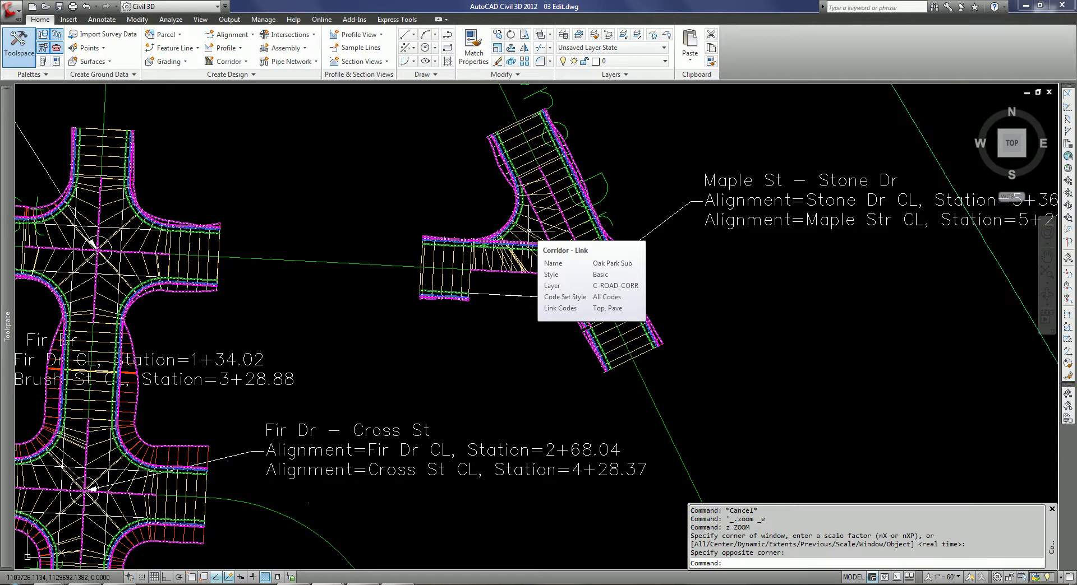
{"action": "left_click", "coordinate": [528, 231]}
{"action": "mouse_move", "coordinate": [445, 208]}
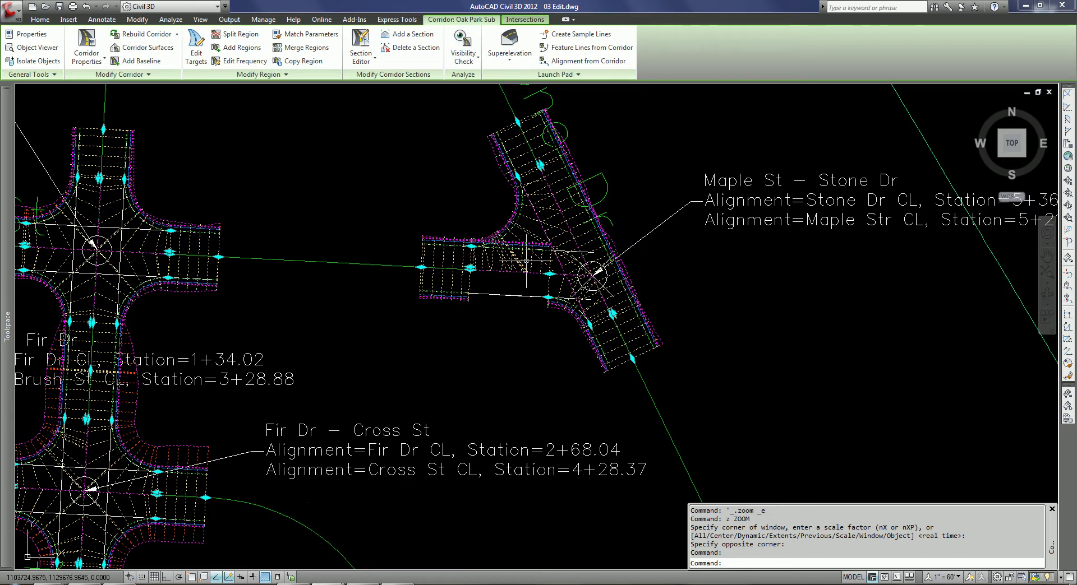
Assign the Secondary Road Half Section - Daylight Right assembly to the Maple St region west of Stone Dr.
{"action": "left_click", "coordinate": [306, 75]}
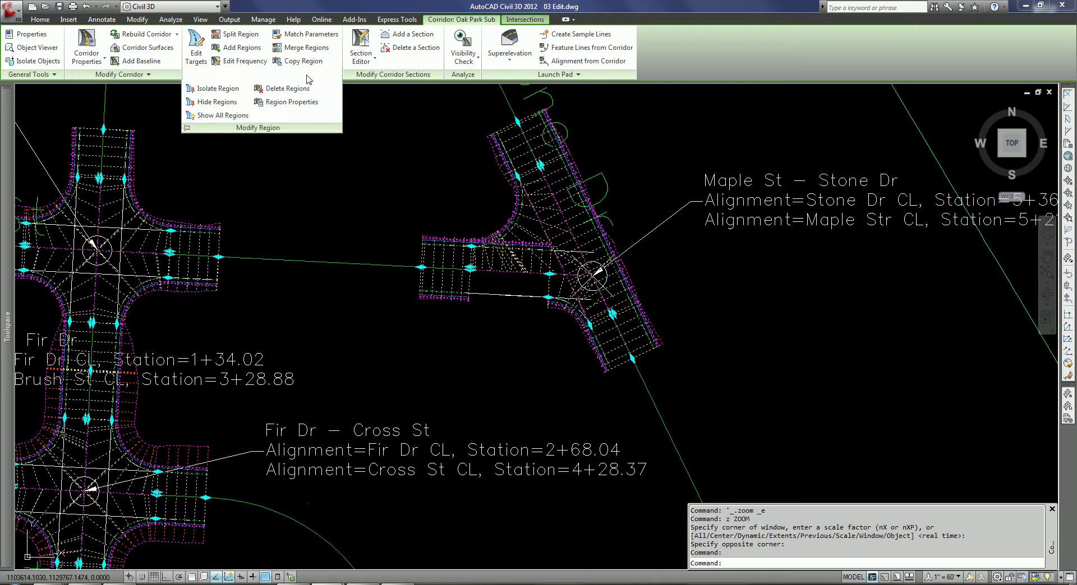
{"action": "left_click", "coordinate": [302, 104]}
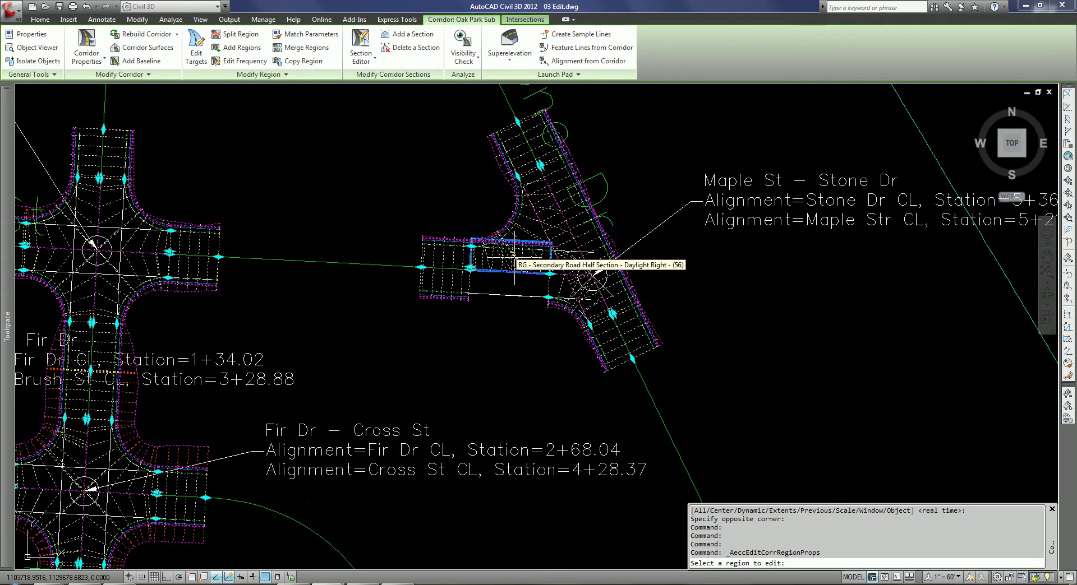
{"action": "left_click", "coordinate": [514, 256]}
{"action": "left_click_drag", "start_coordinate": [469, 141], "coordinate": [294, 125]}
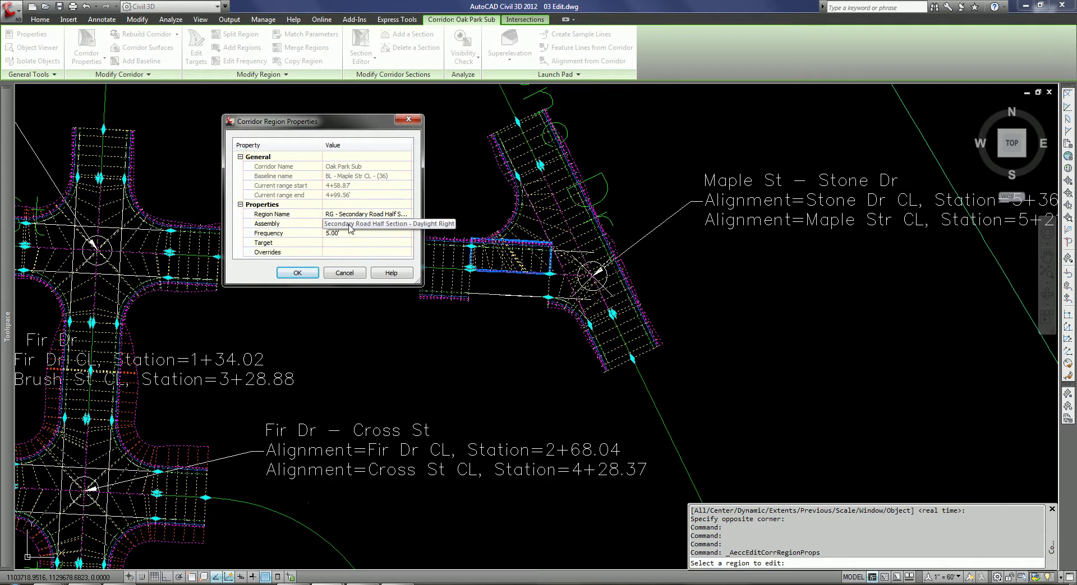
{"action": "left_click", "coordinate": [377, 230]}
{"action": "left_click", "coordinate": [411, 226]}
{"action": "left_click", "coordinate": [420, 187]}
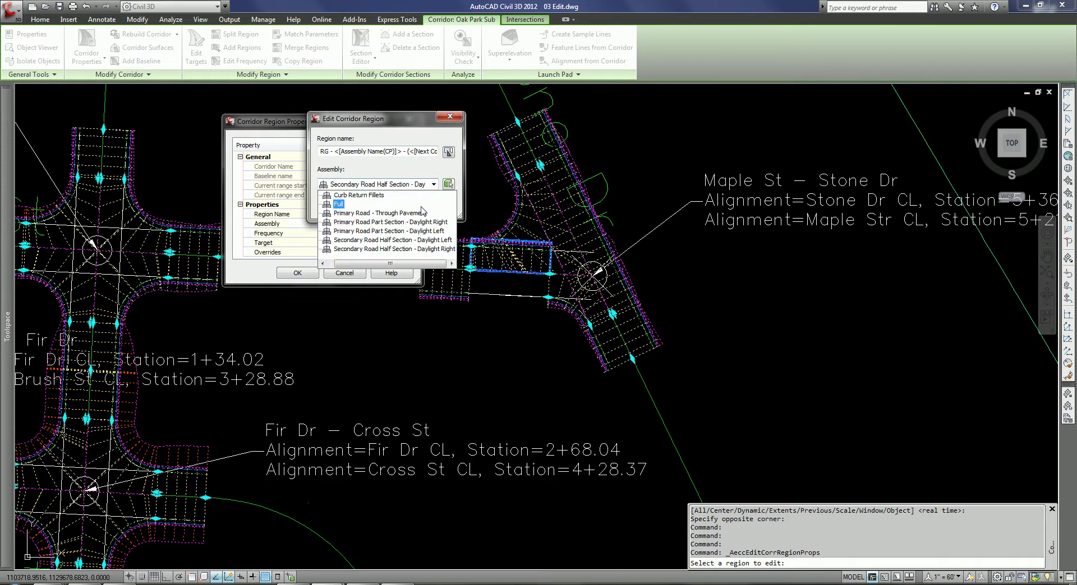
{"action": "left_click", "coordinate": [420, 241]}
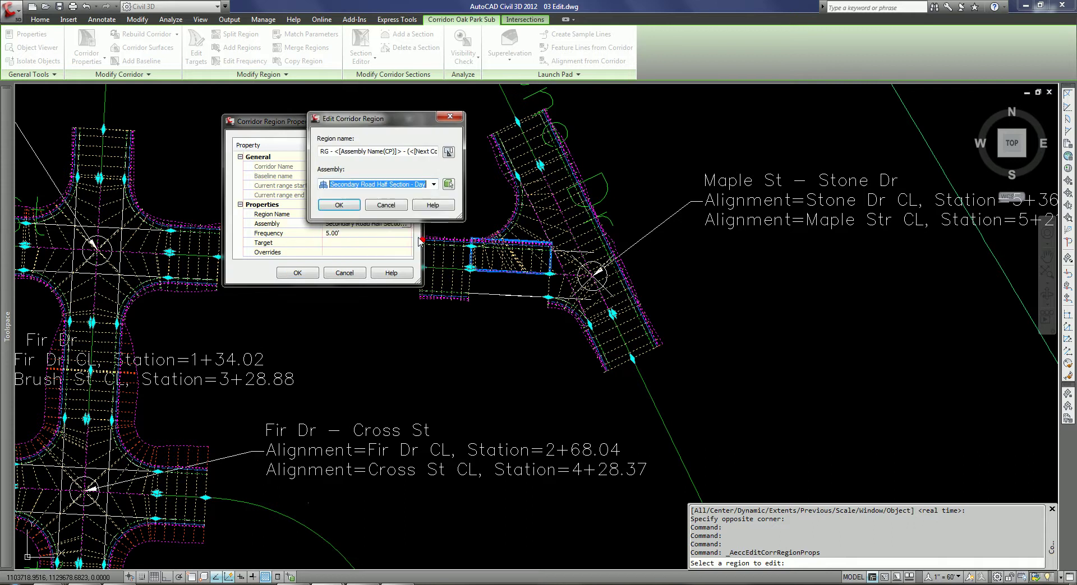
{"action": "left_click", "coordinate": [338, 205]}
{"action": "left_click", "coordinate": [308, 274]}
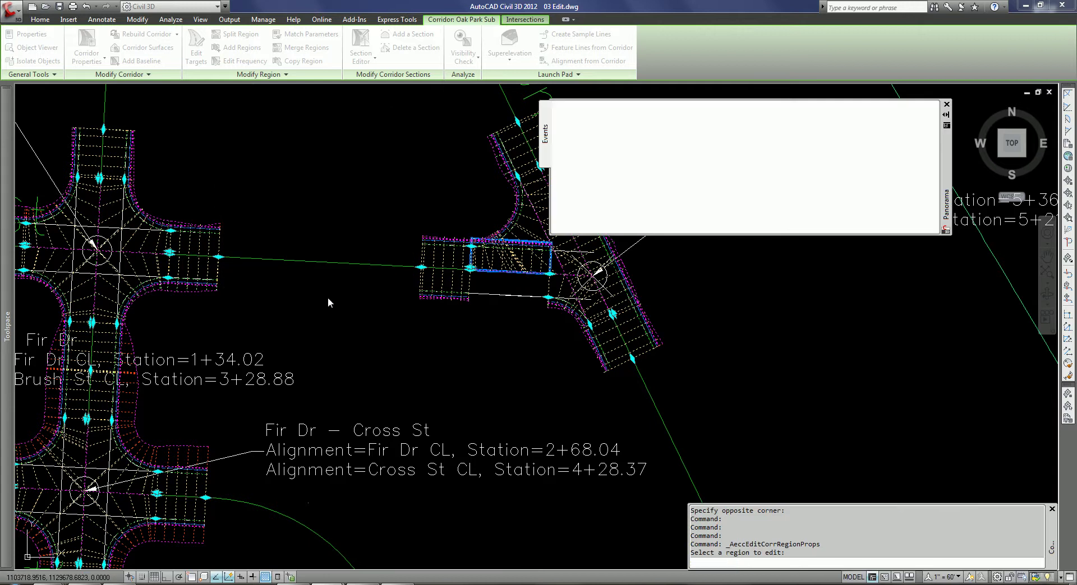
{"action": "left_click", "coordinate": [946, 104]}
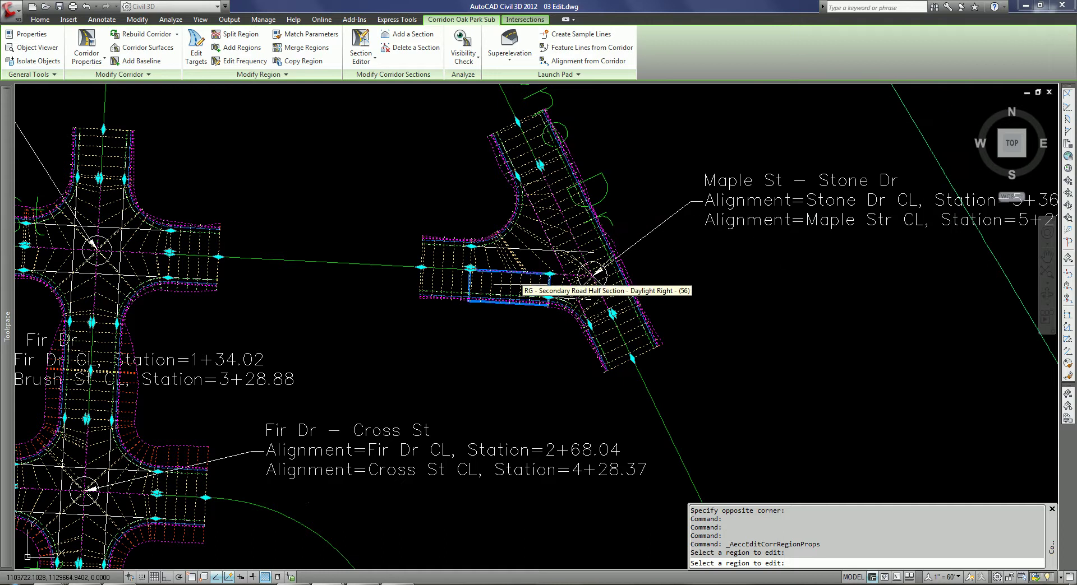
Set all targets of the Maple St region to the Existing surface, then move closer to Stone Dr.
{"action": "scroll", "coordinate": [507, 310], "scroll_direction": "up", "scroll_amount": 5}
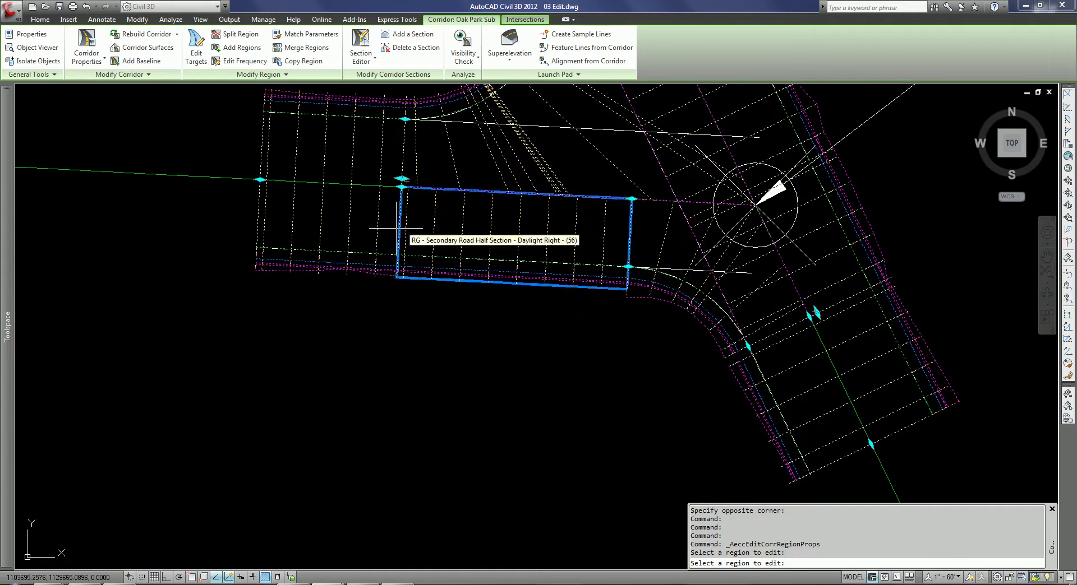
{"action": "left_click", "coordinate": [200, 61]}
{"action": "left_click", "coordinate": [432, 280]}
{"action": "left_click", "coordinate": [349, 184]}
{"action": "left_click", "coordinate": [405, 247]}
{"action": "left_click", "coordinate": [488, 345]}
{"action": "left_click", "coordinate": [454, 367]}
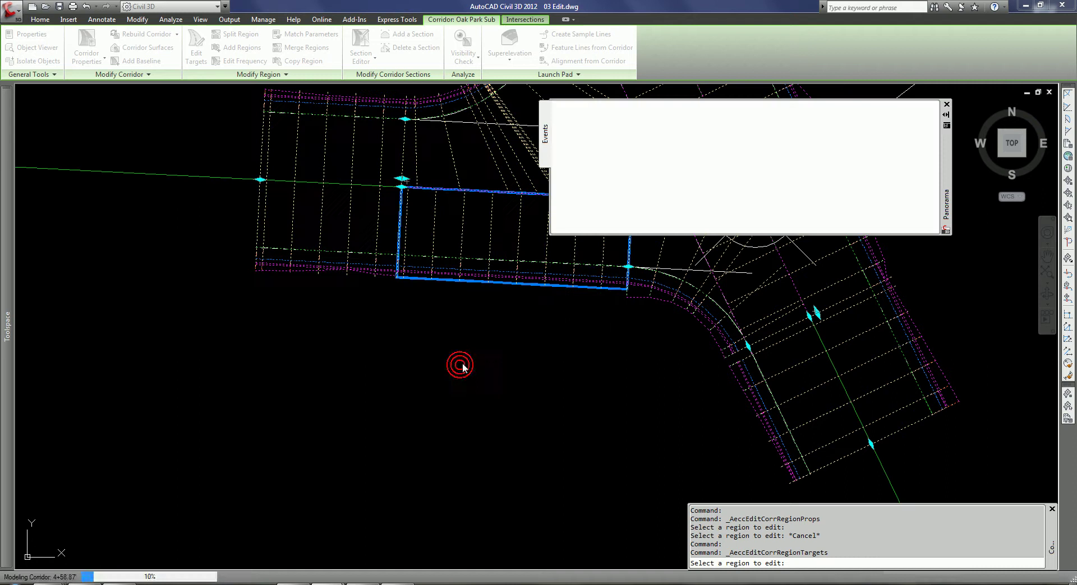
{"action": "left_click", "coordinate": [946, 105]}
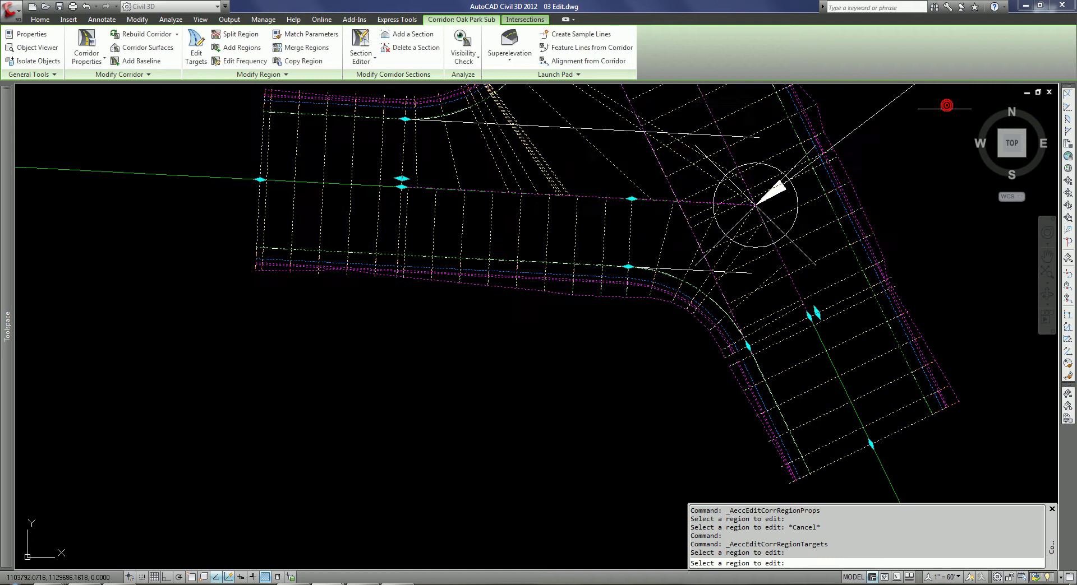
{"action": "scroll", "coordinate": [567, 364], "scroll_direction": "up", "scroll_amount": 3}
{"action": "middle_click_drag", "start_coordinate": [560, 364], "coordinate": [469, 466]}
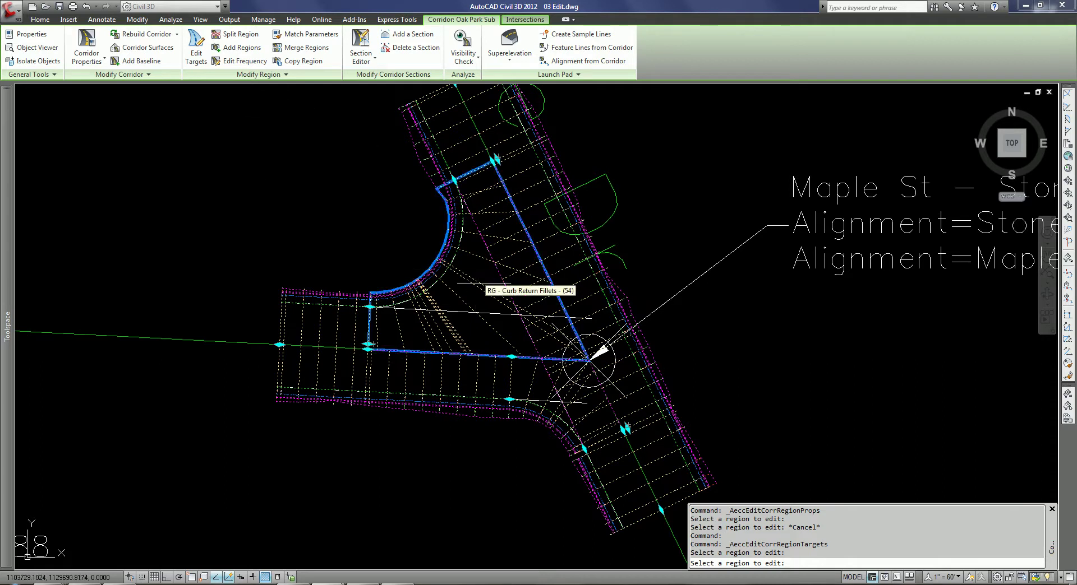
Add the Stone Dr CL-Right-12.000 (8) alignment to the Curb Return Fillets transition alignment targets.
{"action": "left_click", "coordinate": [484, 285]}
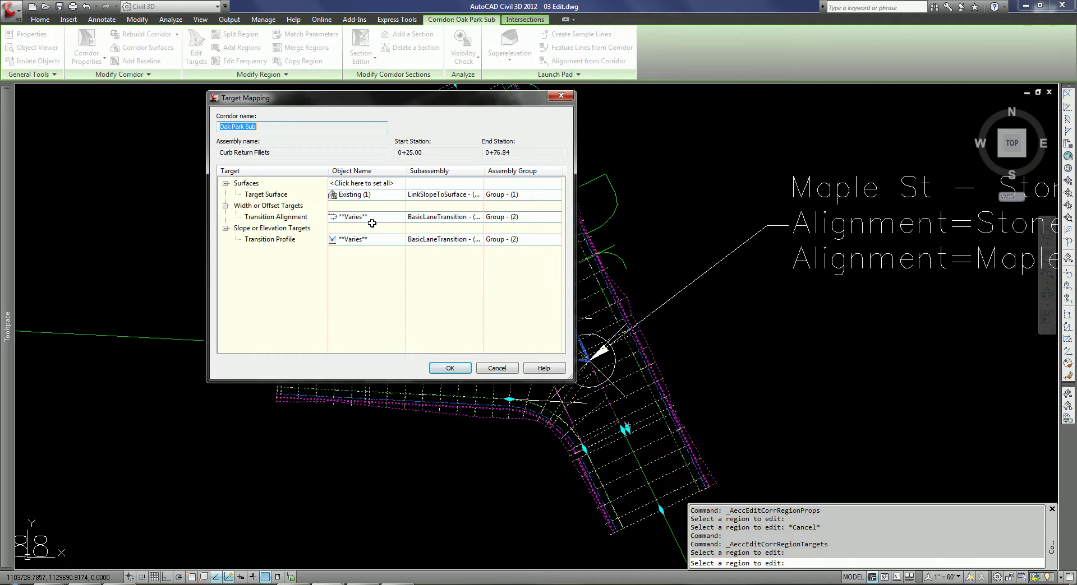
{"action": "left_click", "coordinate": [371, 220]}
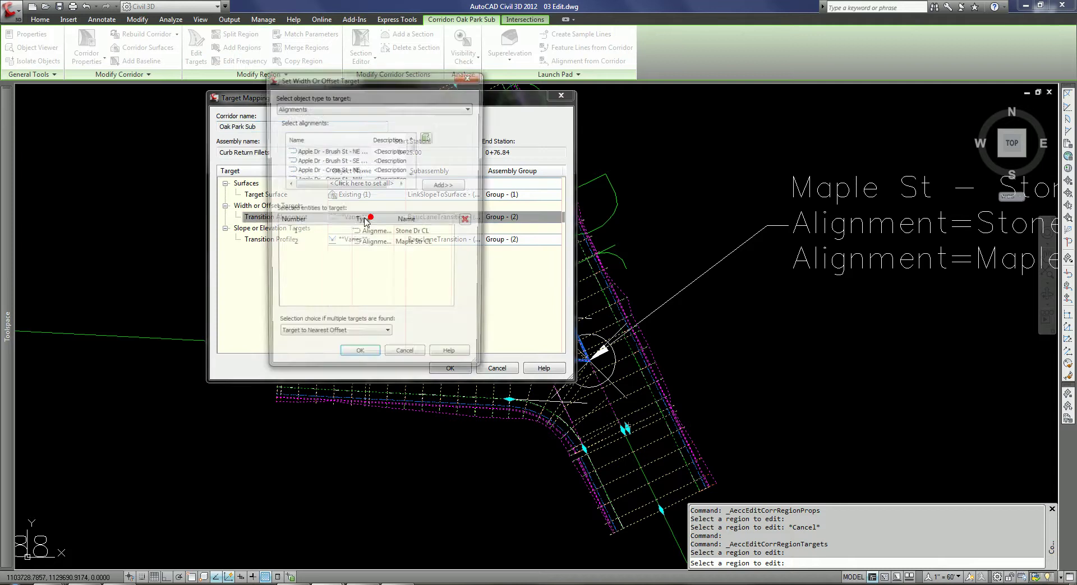
{"action": "left_click", "coordinate": [427, 138]}
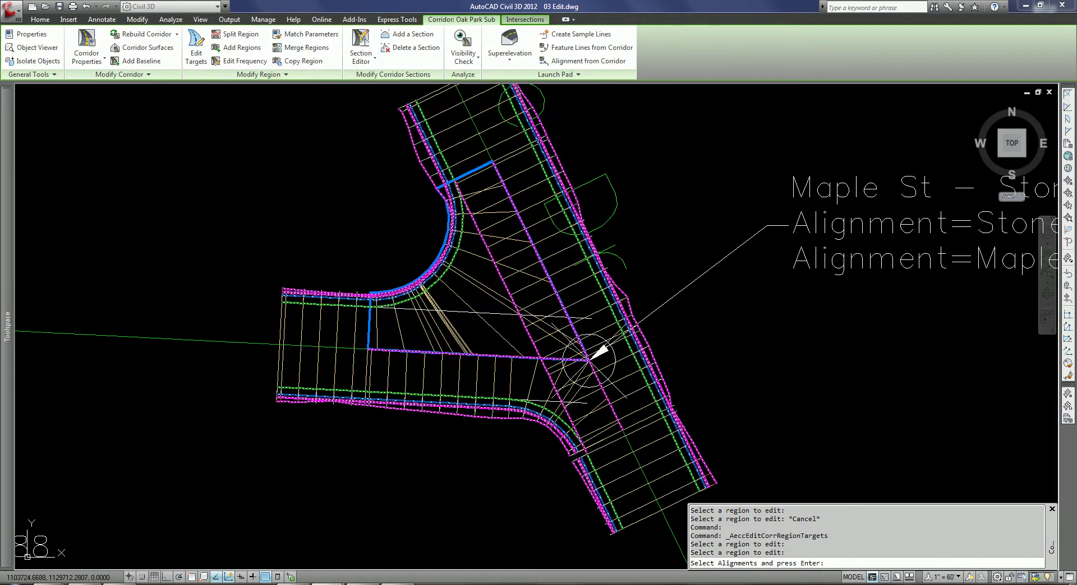
{"action": "left_click", "coordinate": [466, 202]}
{"action": "key", "text": "Return"}
{"action": "left_click", "coordinate": [448, 187]}
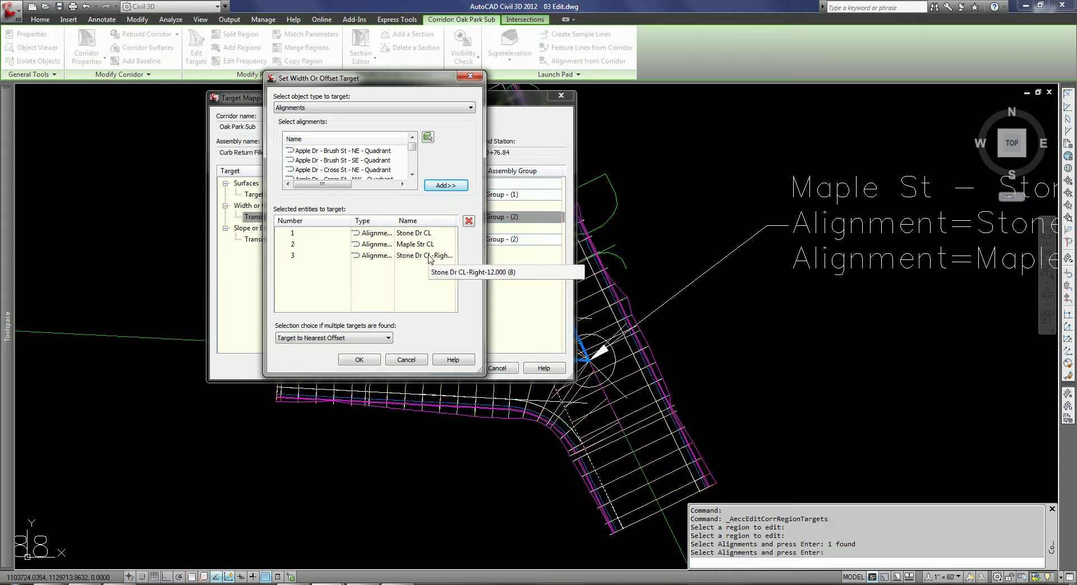
Add the Stone Dr CL-Right-12.000 (8) -2.000% profile to the Curb Return Fillets transition profile targets and rebuild.
{"action": "left_click", "coordinate": [367, 360]}
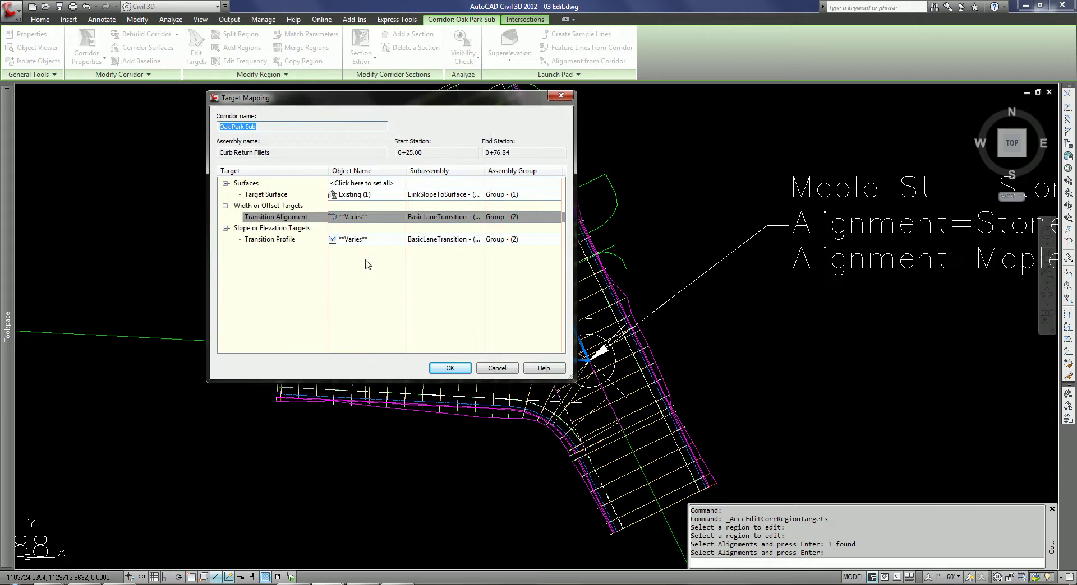
{"action": "left_click", "coordinate": [361, 240]}
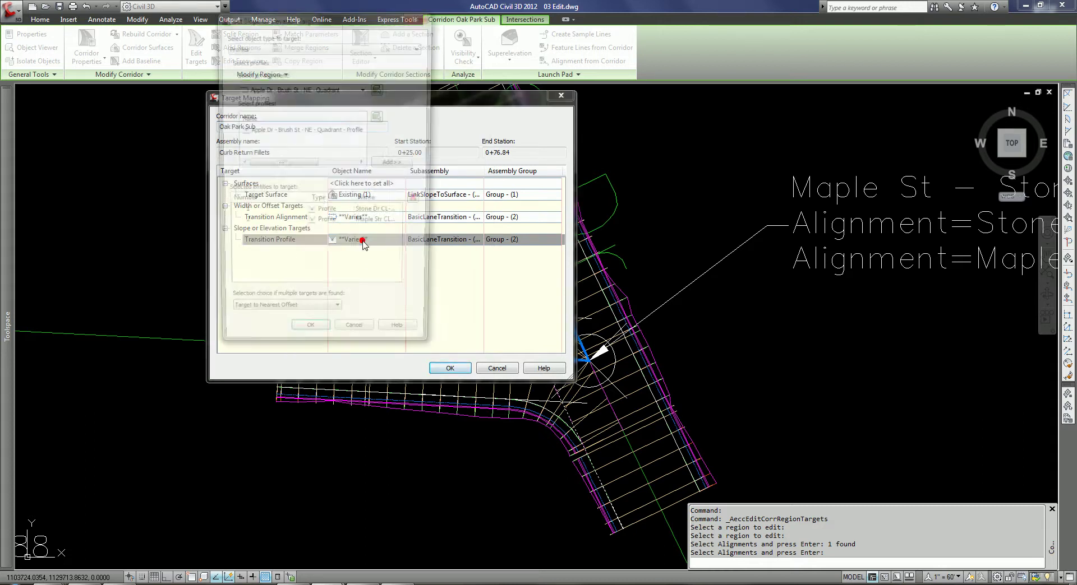
{"action": "left_click", "coordinate": [380, 90]}
{"action": "left_click", "coordinate": [522, 224]}
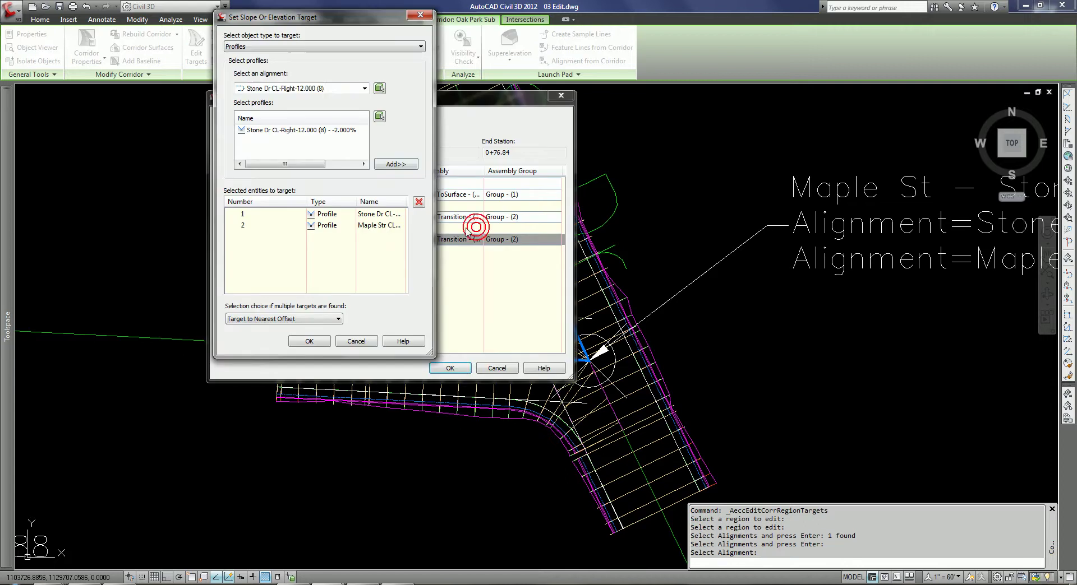
{"action": "left_click", "coordinate": [314, 130]}
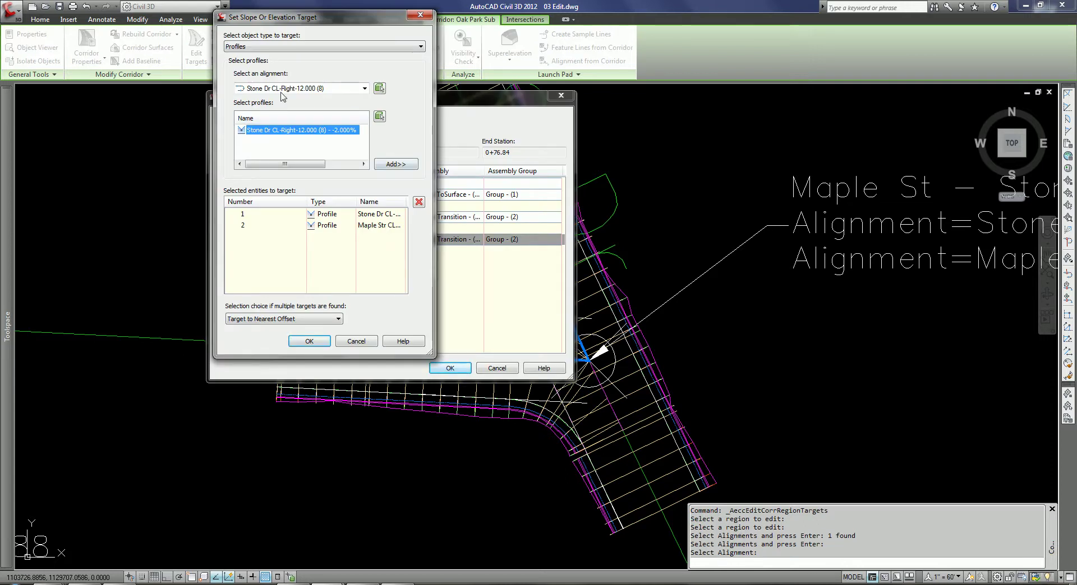
{"action": "left_click", "coordinate": [396, 164]}
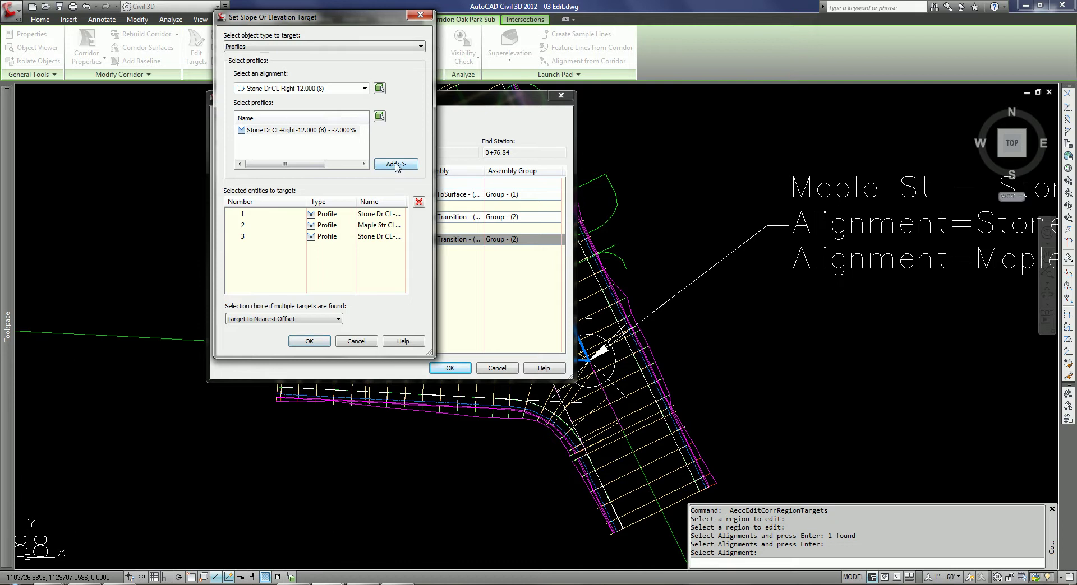
{"action": "left_click", "coordinate": [297, 344]}
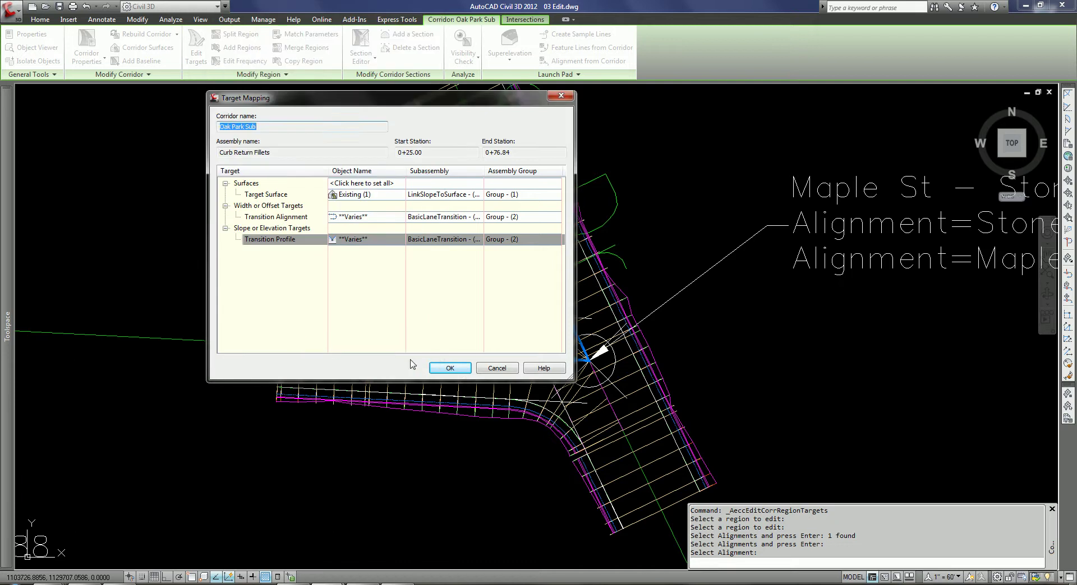
{"action": "left_click", "coordinate": [460, 369]}
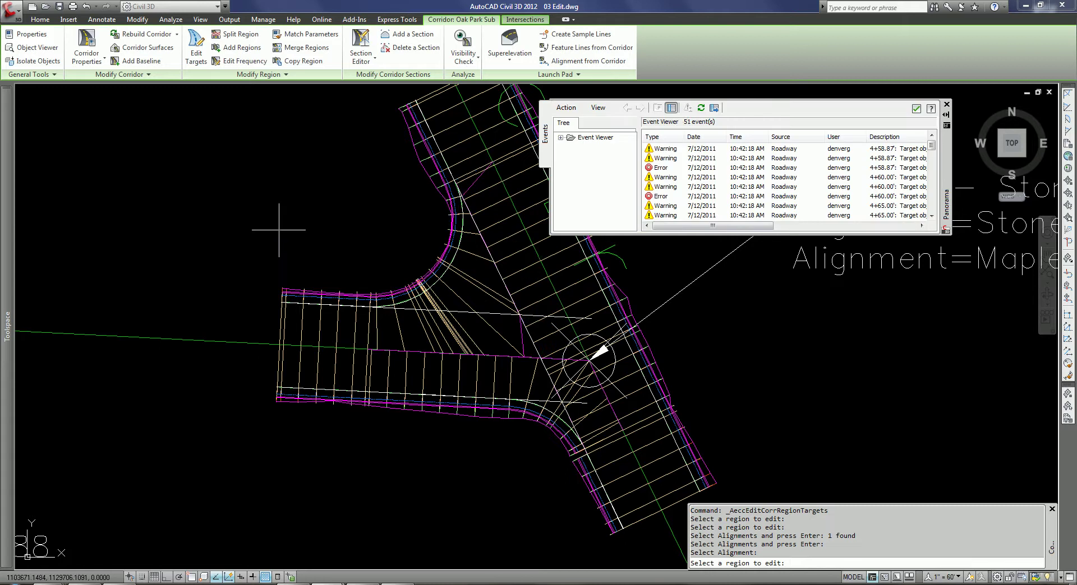
{"action": "left_click", "coordinate": [946, 104]}
{"action": "key", "text": "Escape"}
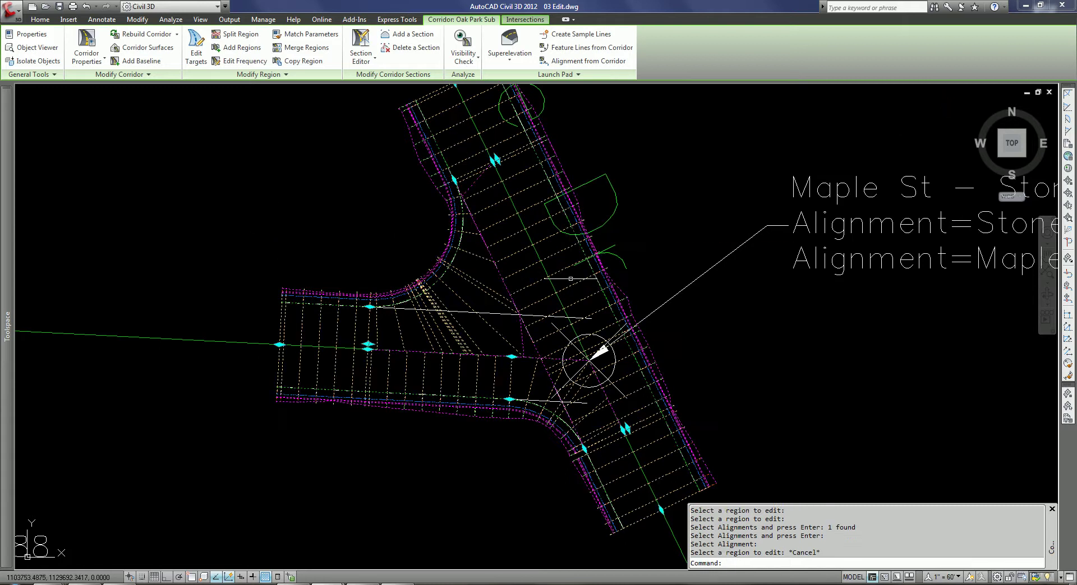
{"action": "key", "text": "Escape"}
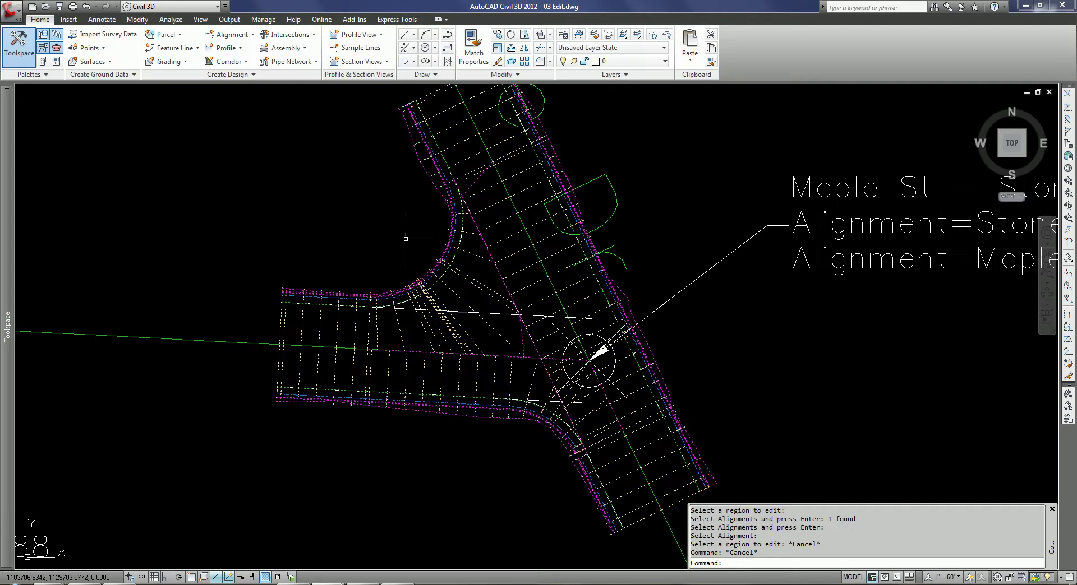
Cancel the pending region edit and run RE to regenerate the drawing, then pan to Maple St–Stone Dr.
{"action": "scroll", "coordinate": [405, 238], "scroll_direction": "down", "scroll_amount": 7}
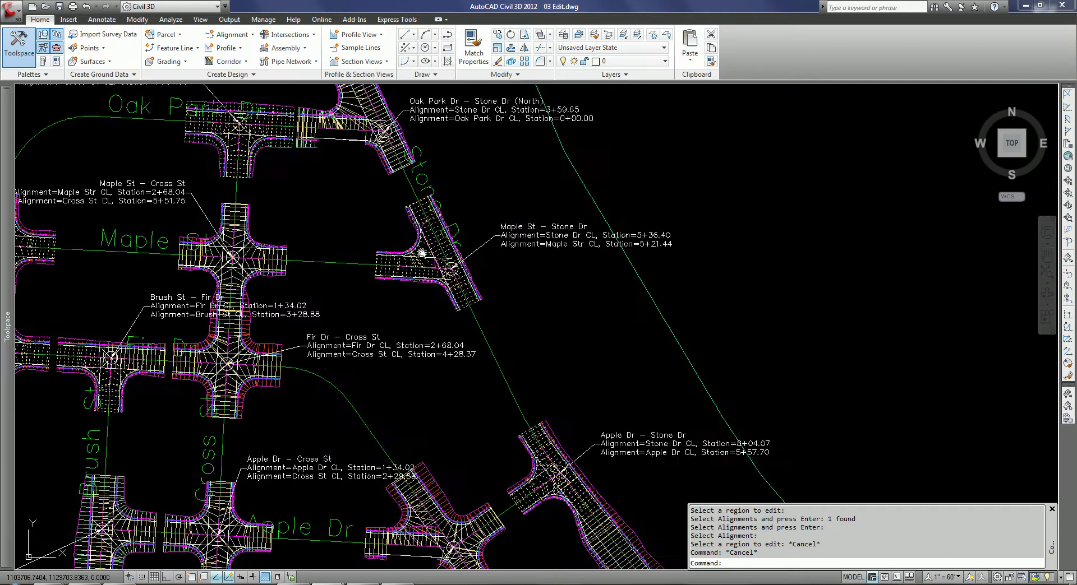
{"action": "middle_click_drag", "start_coordinate": [486, 283], "coordinate": [515, 295]}
{"action": "key", "text": "Escape"}
{"action": "key", "text": "Escape"}
{"action": "key", "text": "Escape"}
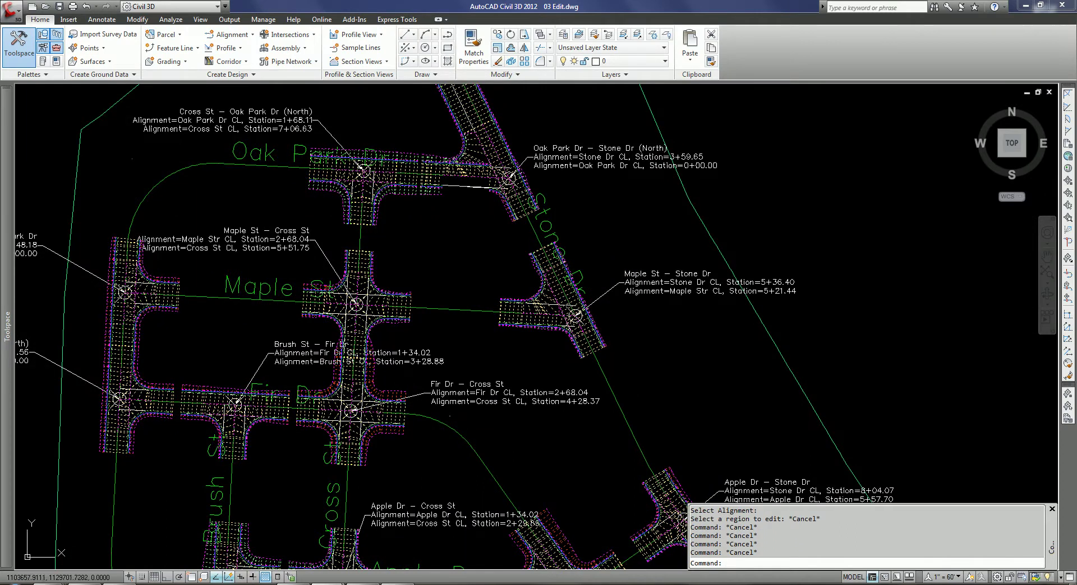
{"action": "type", "text": "re"}
{"action": "key", "text": "Return"}
{"action": "type", "text": "re"}
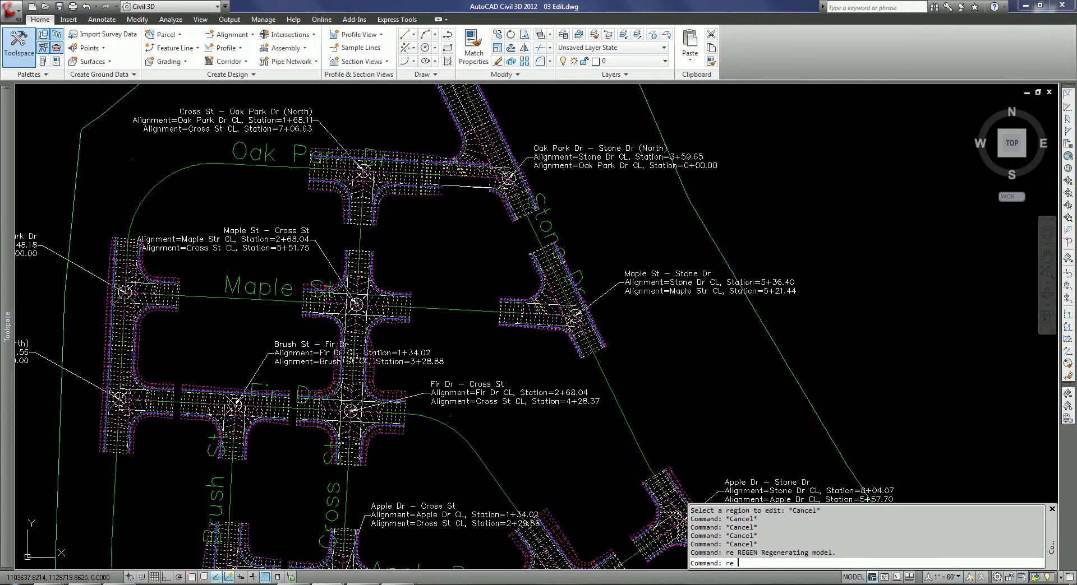
{"action": "key", "text": "Return"}
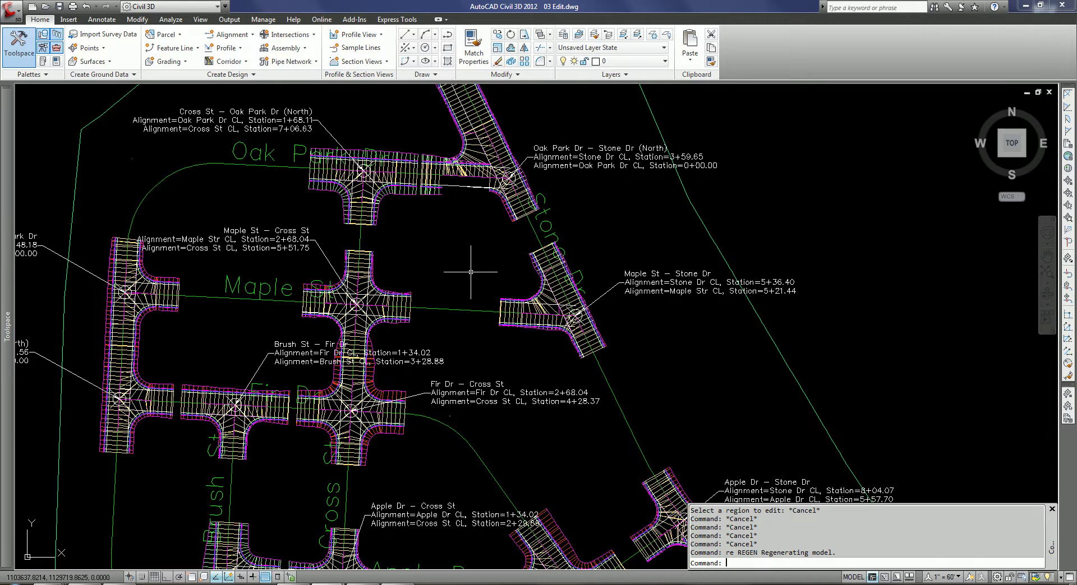
{"action": "mouse_move", "coordinate": [464, 280]}
{"action": "middle_mouse_down"}
{"action": "mouse_move", "coordinate": [512, 175]}
{"action": "mouse_move", "coordinate": [511, 343]}
{"action": "middle_mouse_up"}
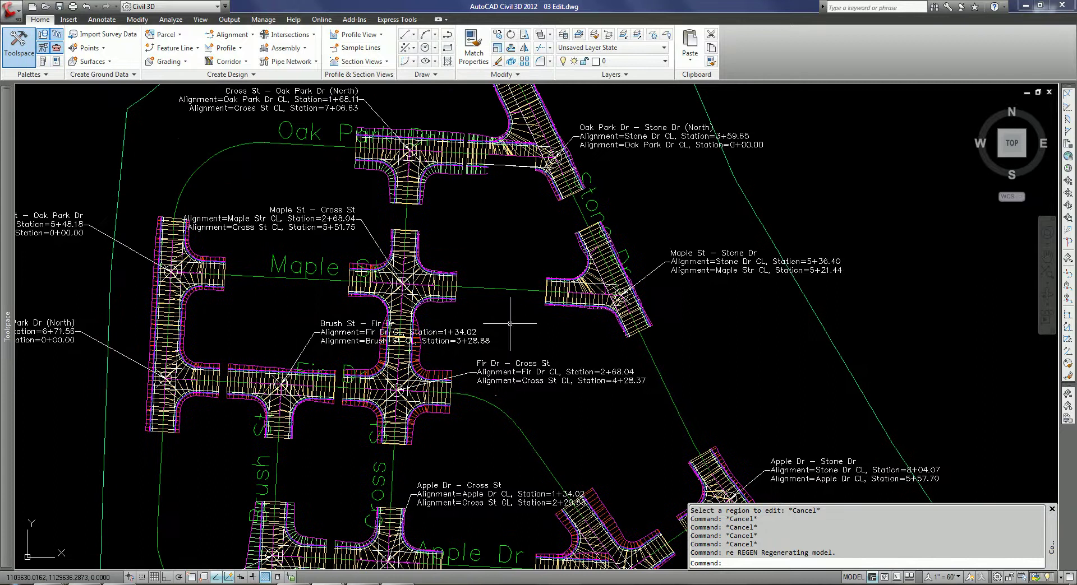
Select the Oak Park Sub corridor and pick the short RG - Full - (55) region for Copy Region.
{"action": "left_click", "coordinate": [500, 285]}
{"action": "scroll", "coordinate": [501, 285], "scroll_direction": "up", "scroll_amount": 3}
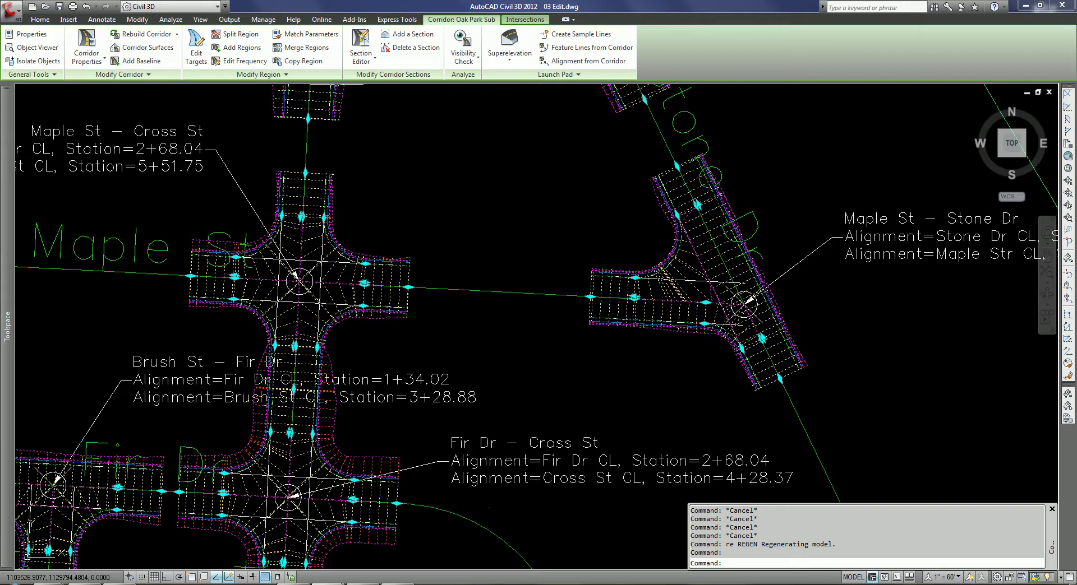
{"action": "left_click", "coordinate": [317, 63]}
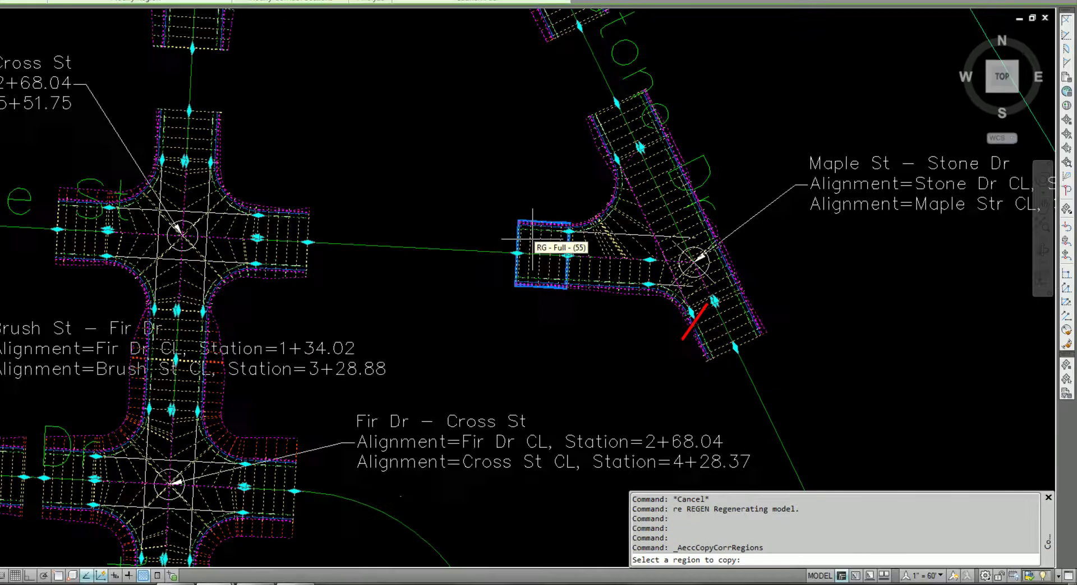
{"action": "left_click", "coordinate": [603, 268]}
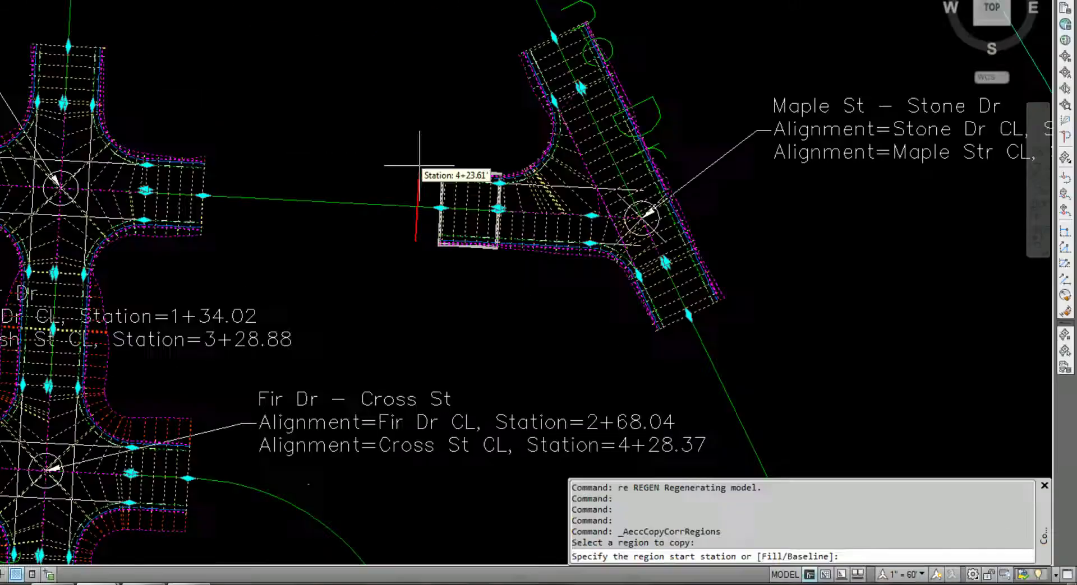
Fill the Maple St gap between Cross St and Stone Dr (3+30.07 to 4+33.87) with the copied region.
{"action": "key", "text": "Return"}
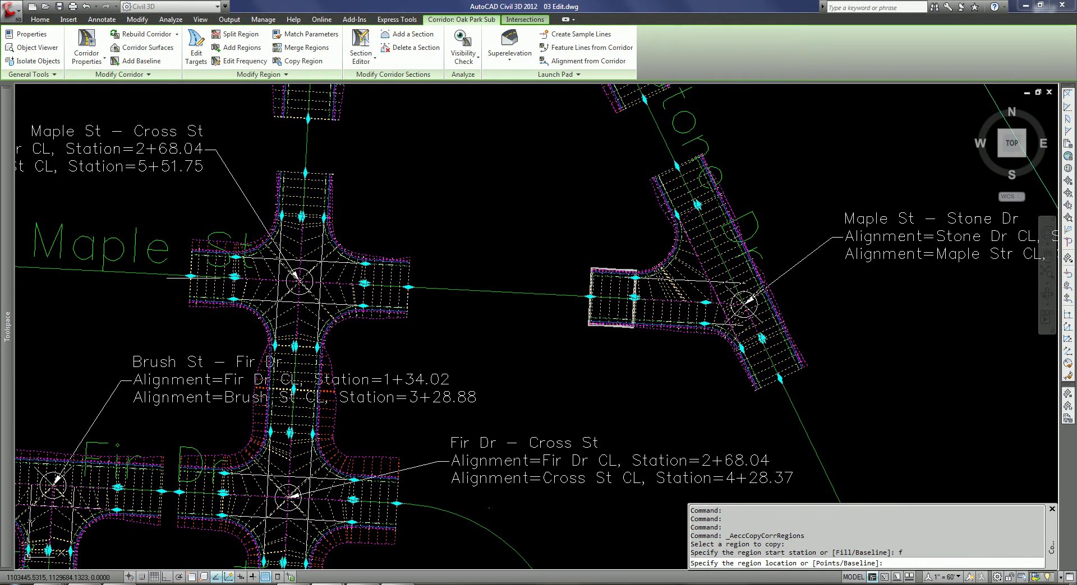
{"action": "scroll", "coordinate": [160, 275], "scroll_direction": "down", "scroll_amount": 5}
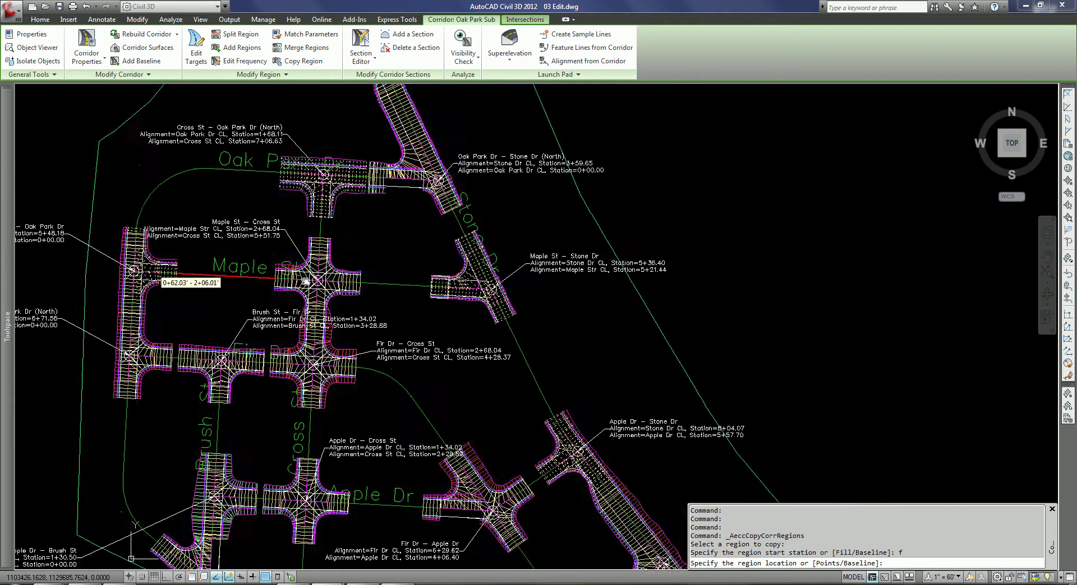
{"action": "middle_click_drag", "start_coordinate": [227, 284], "coordinate": [273, 284]}
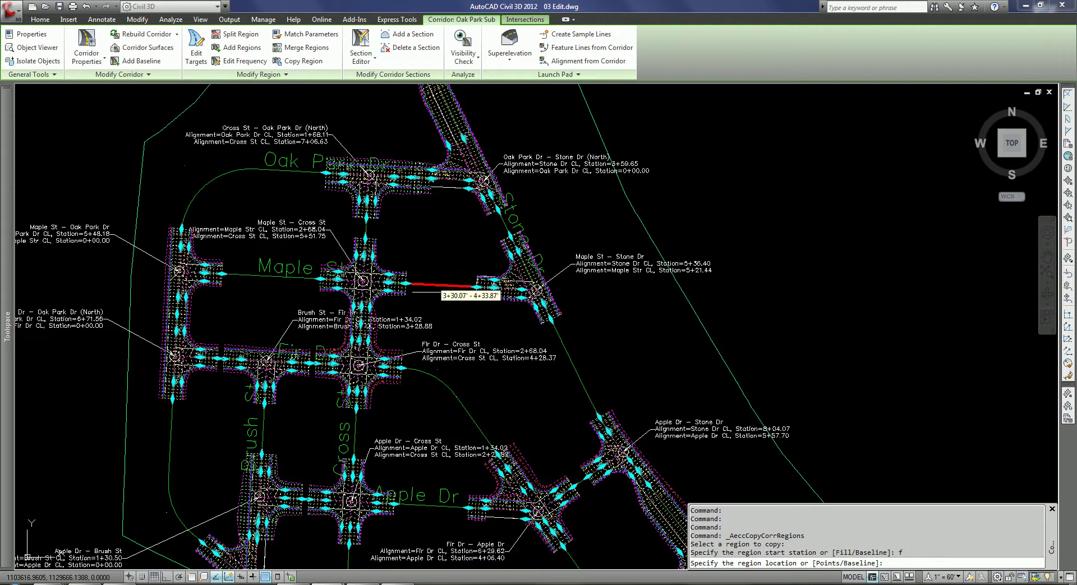
{"action": "scroll", "coordinate": [458, 289], "scroll_direction": "up", "scroll_amount": 2}
{"action": "scroll", "coordinate": [460, 285], "scroll_direction": "up", "scroll_amount": 2}
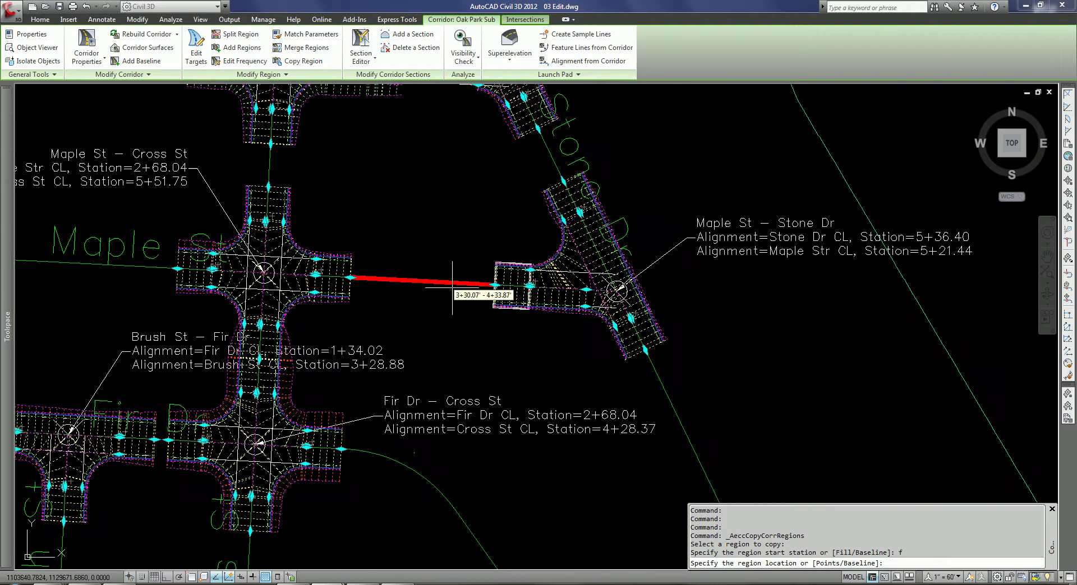
{"action": "left_click", "coordinate": [452, 288]}
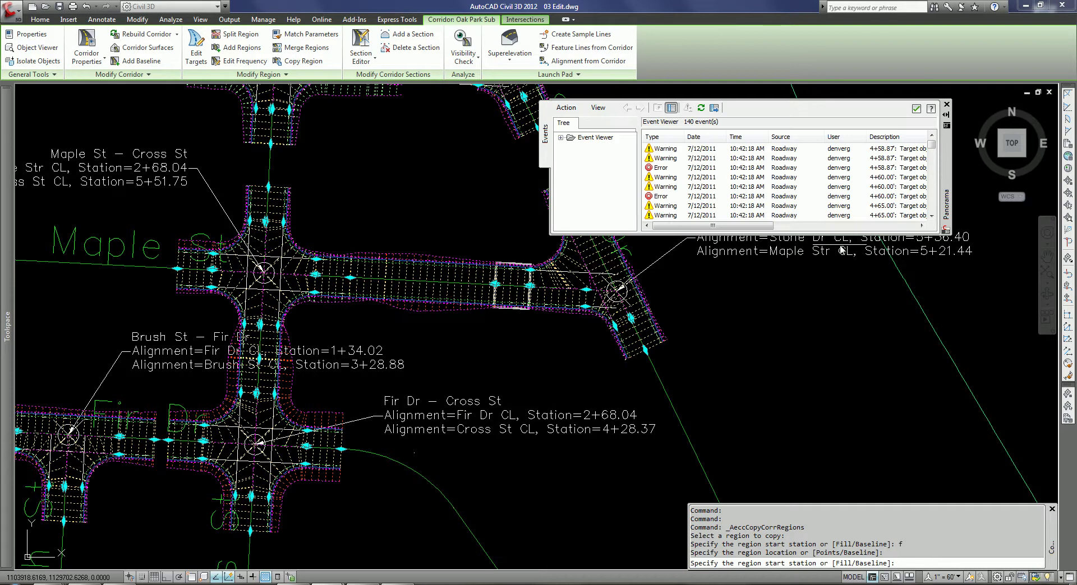
{"action": "left_click", "coordinate": [947, 104]}
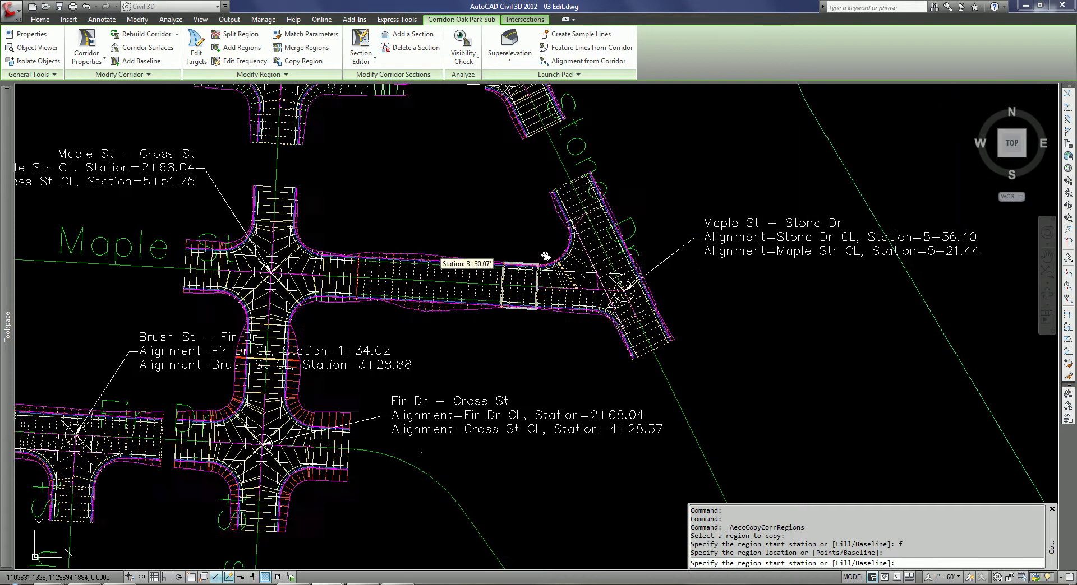
Fill the western Maple St gap between Oak Park Dr and Cross St (0+62.03 to 2+06.01) with another copy.
{"action": "middle_click_drag", "start_coordinate": [204, 269], "coordinate": [460, 269]}
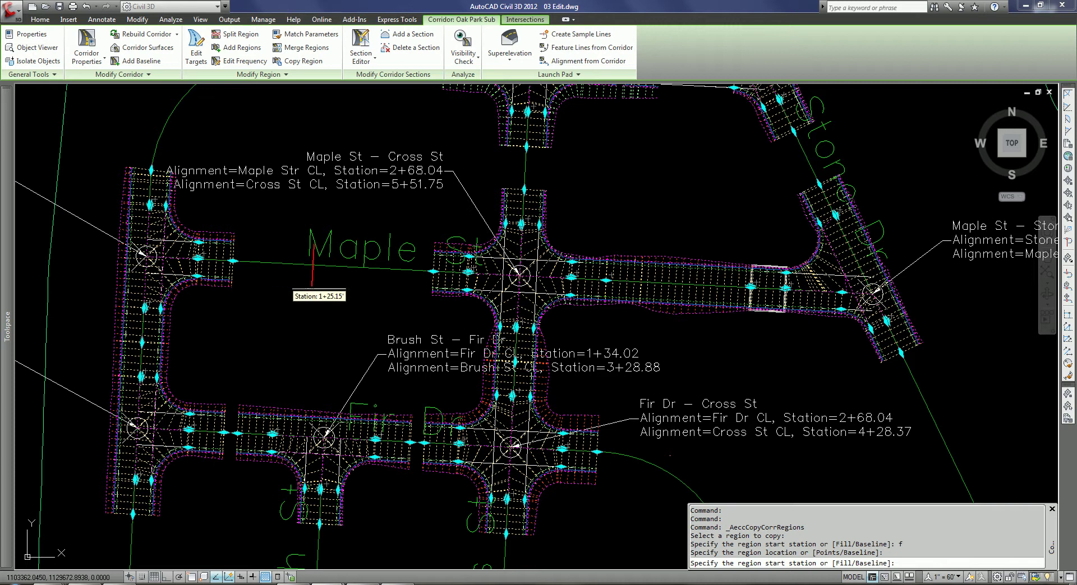
{"action": "type", "text": "f"}
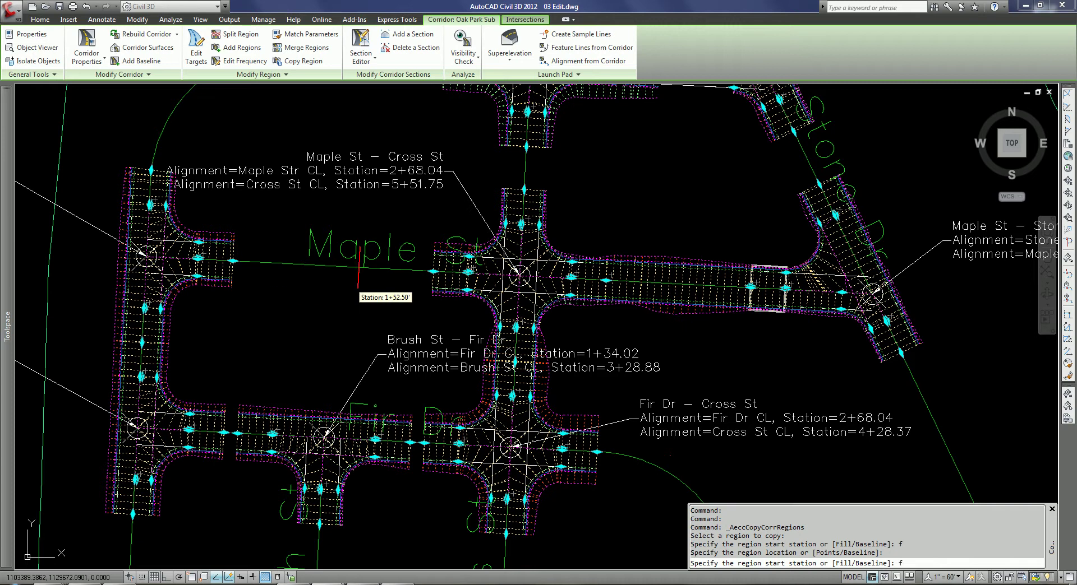
{"action": "key", "text": "Return"}
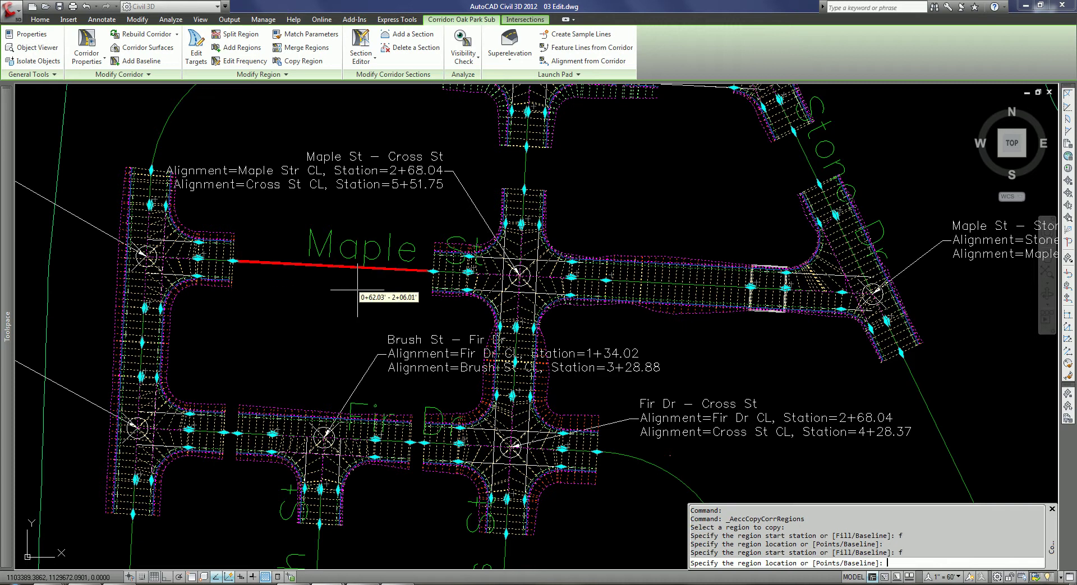
{"action": "left_click", "coordinate": [387, 270]}
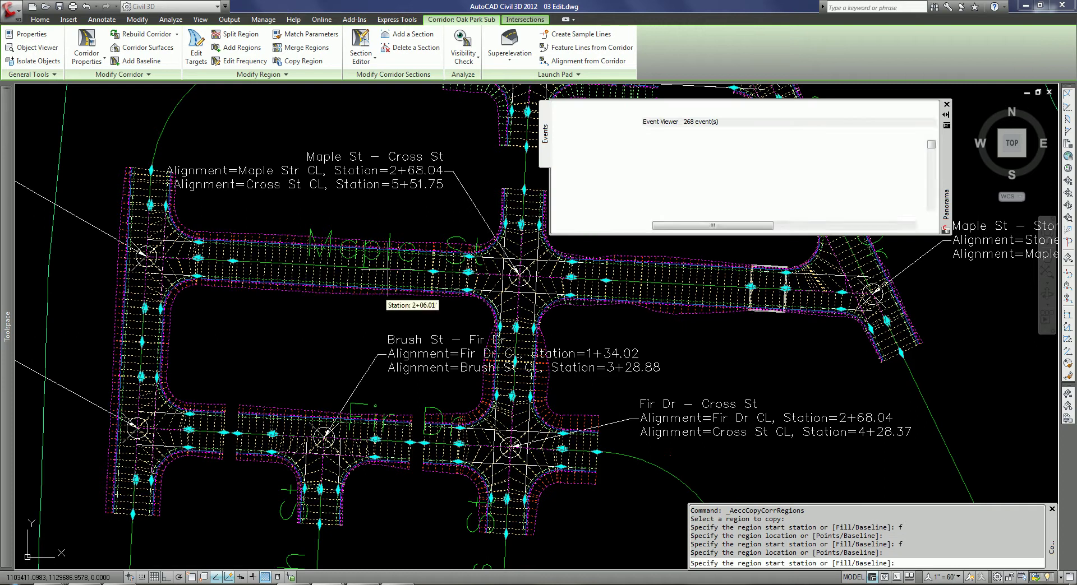
{"action": "left_click", "coordinate": [946, 104]}
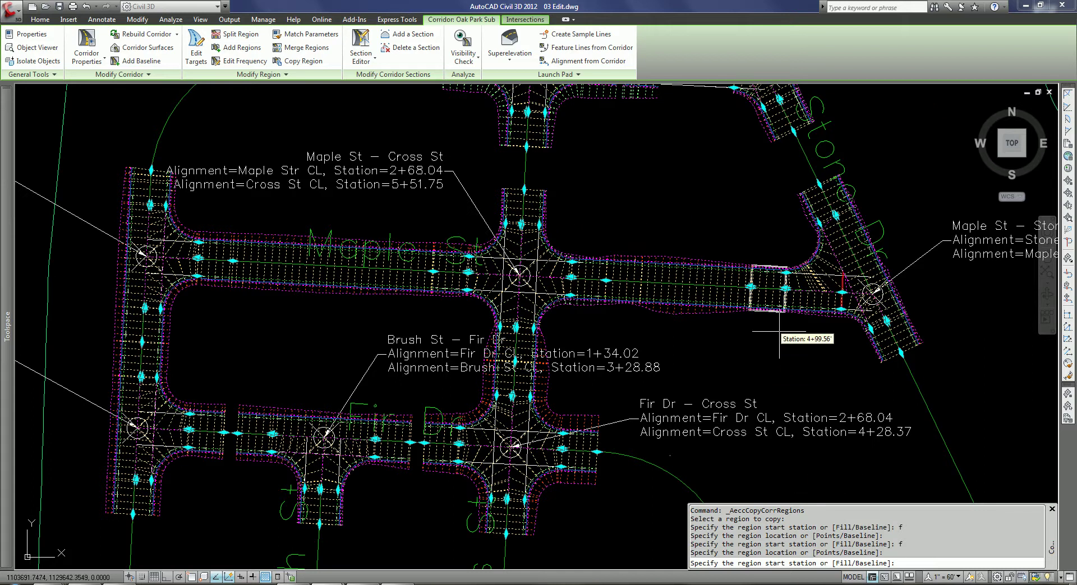
Switch the copy target to the Cross St baseline, BL - Cross St CL - (40).
{"action": "type", "text": "b"}
{"action": "key", "text": "Return"}
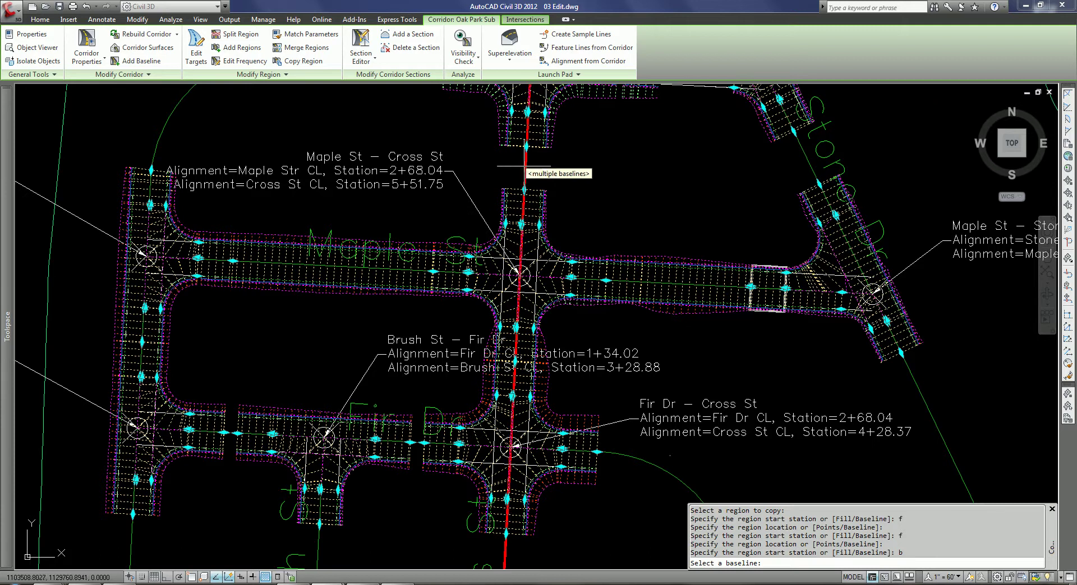
{"action": "left_click", "coordinate": [526, 168]}
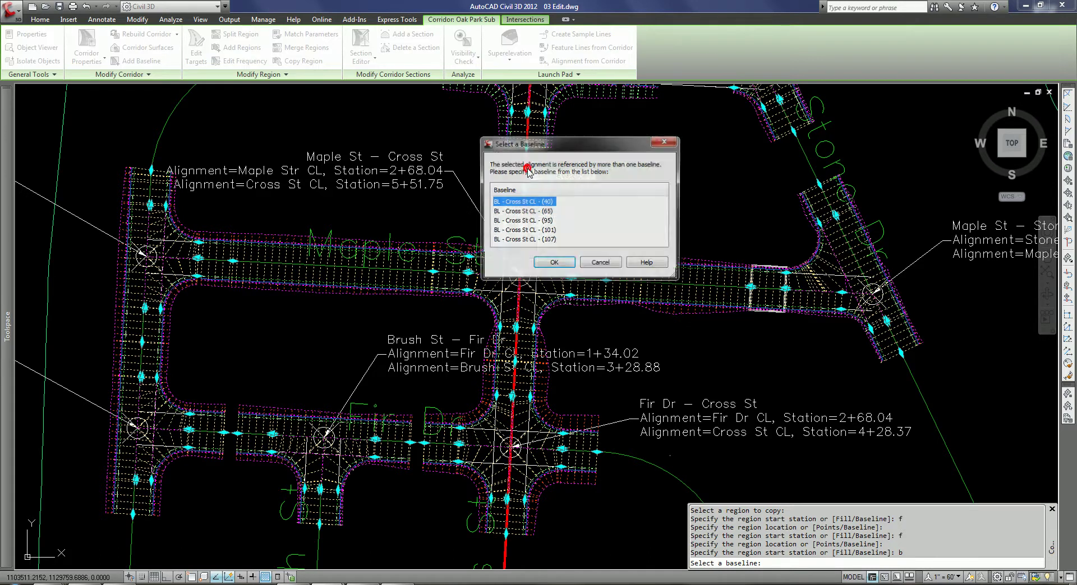
{"action": "left_click", "coordinate": [553, 263]}
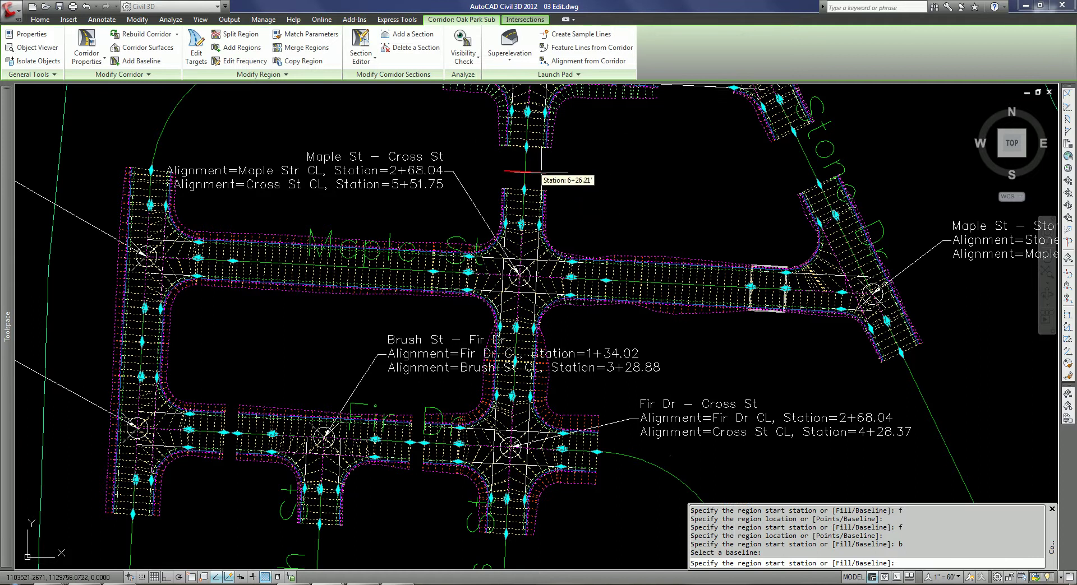
Fill the Cross St gap from station 6+13.78 to 6+44.60 with the copied region.
{"action": "type", "text": "f"}
{"action": "key", "text": "Return"}
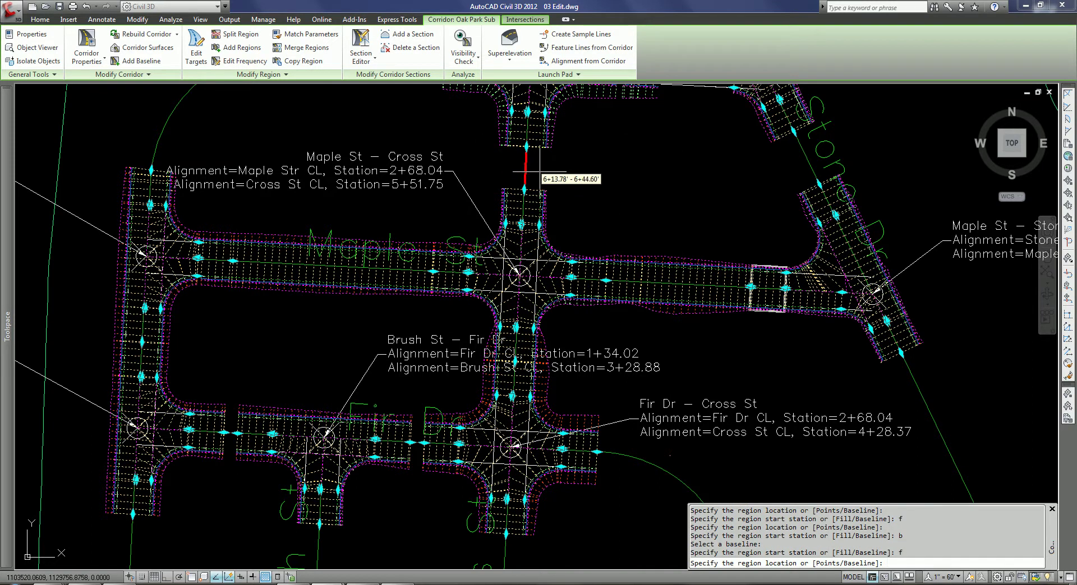
{"action": "left_click", "coordinate": [539, 172]}
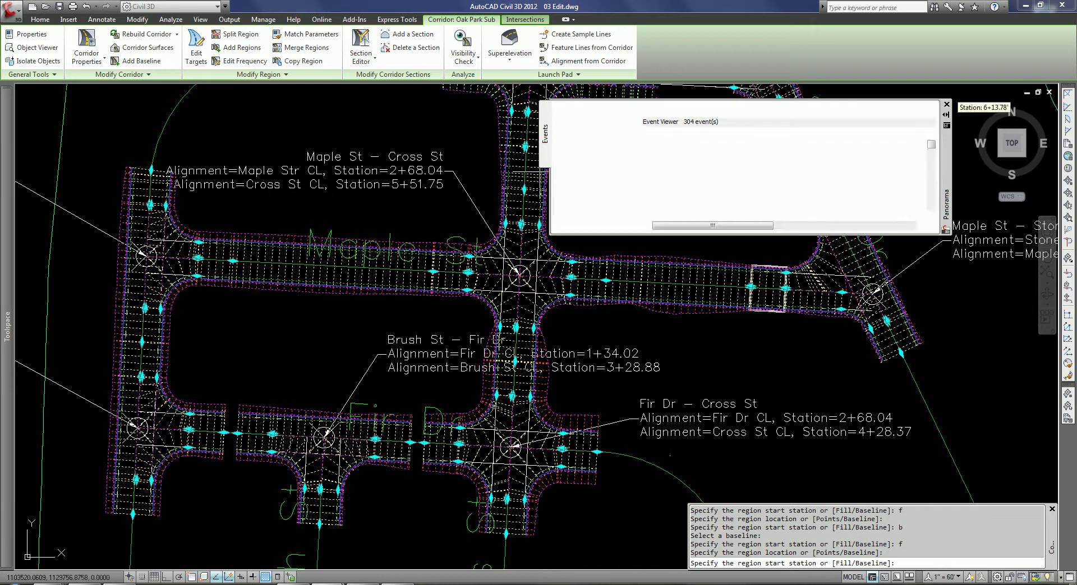
{"action": "left_click", "coordinate": [947, 105]}
{"action": "scroll", "coordinate": [667, 202], "scroll_direction": "down", "scroll_amount": 5}
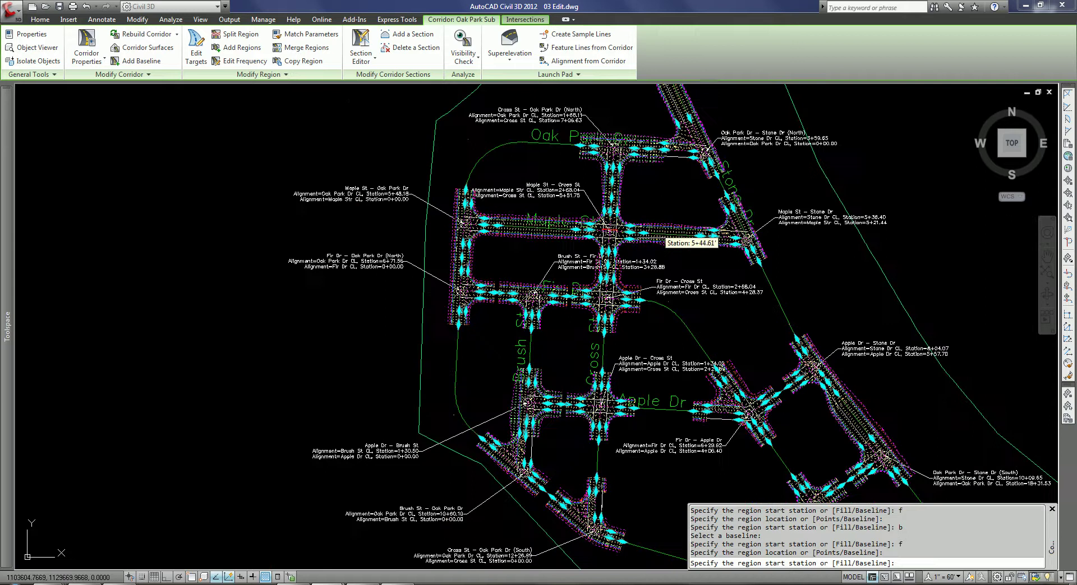
Cancel the pending region copy, regenerate with RE, and clear the corridor selection.
{"action": "key", "text": "Escape"}
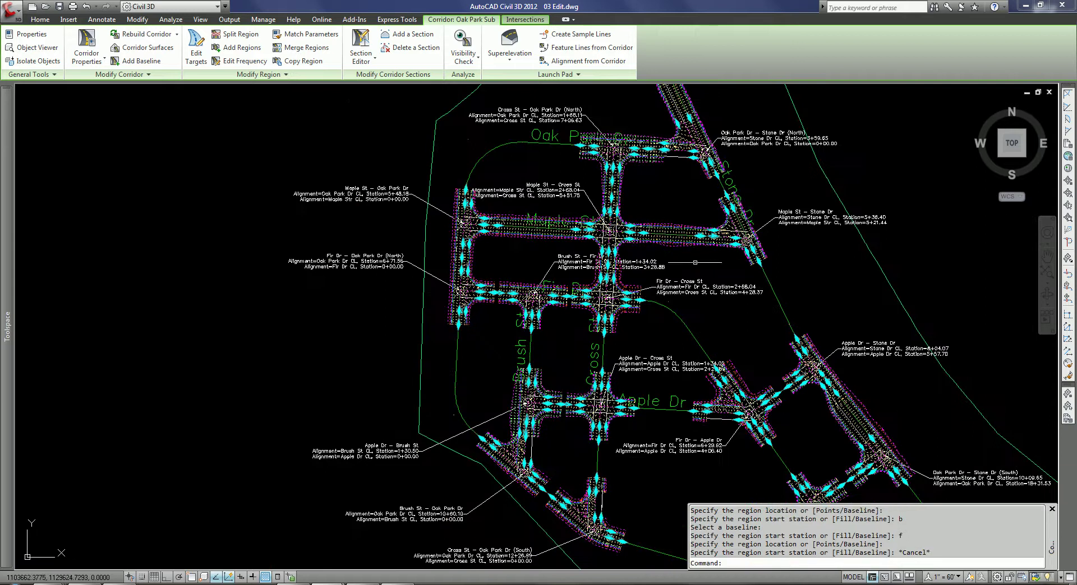
{"action": "type", "text": "re"}
{"action": "key", "text": "Return"}
{"action": "type", "text": "re"}
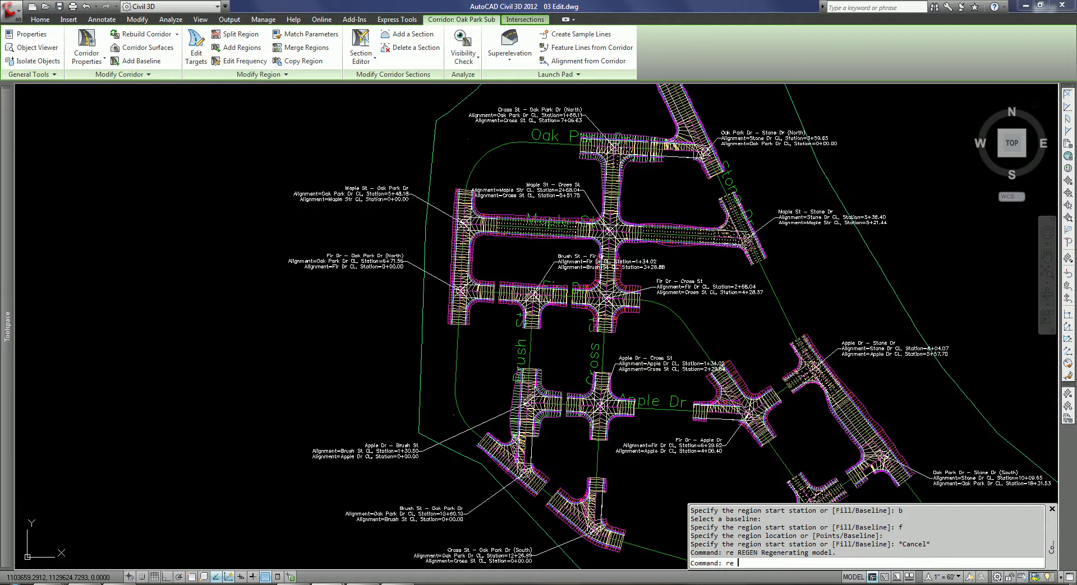
{"action": "key", "text": "Escape"}
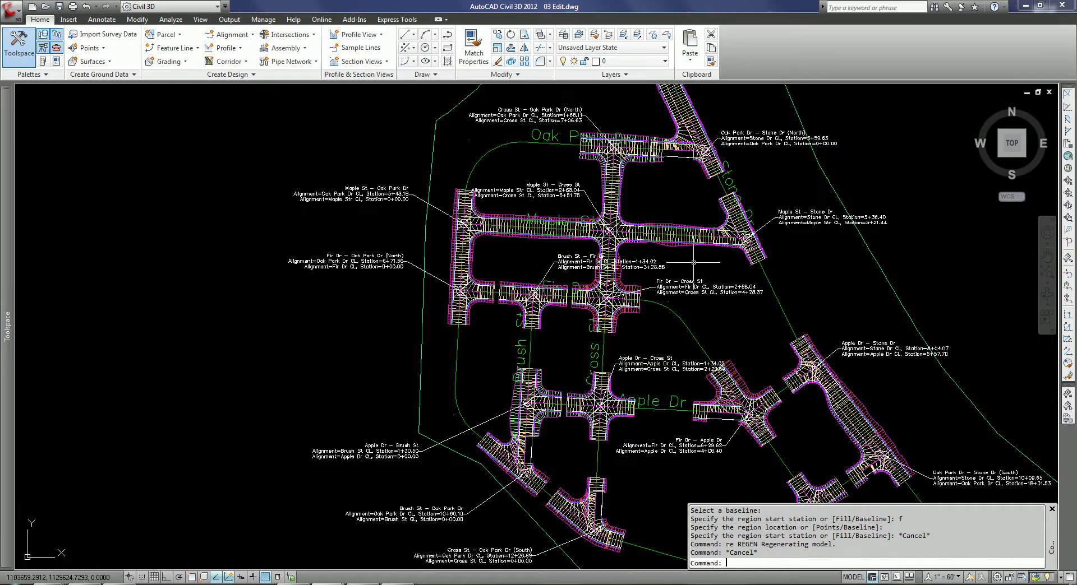